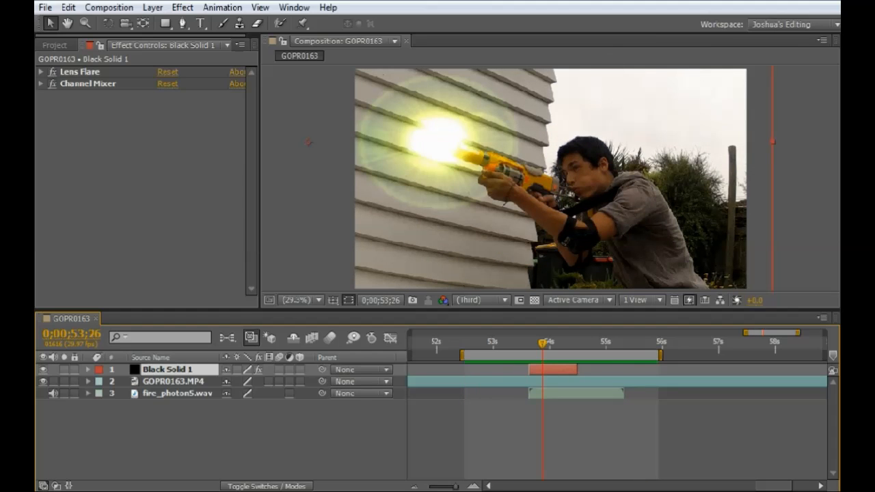
# Step through the shot frame by frame to examine the finished lens flare effect on the gun.
pyautogui.press('pagedown')
pyautogui.press('pagedown')
pyautogui.press('pagedown')
pyautogui.press('pagedown')
pyautogui.press('pagedown')
pyautogui.press('pagedown')
pyautogui.press('pagedown')
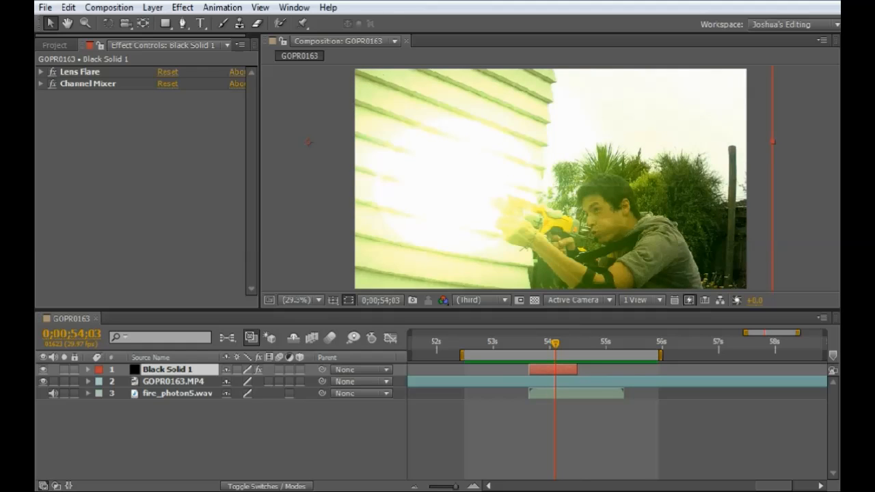
pyautogui.press('pagedown')
pyautogui.press('pagedown')
pyautogui.press('pagedown')
pyautogui.press('pageup')
pyautogui.press('pageup')
pyautogui.press('pageup')
pyautogui.press('pageup')
pyautogui.press('pageup')
pyautogui.press('pageup')
pyautogui.press('pageup')
pyautogui.press('pageup')
pyautogui.press('pageup')
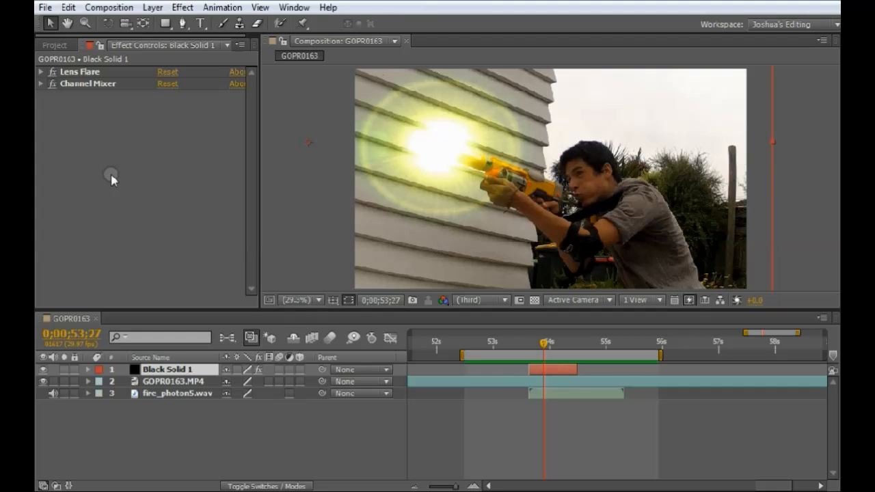
# Compare the flare with and without the Channel Mixer effect on Black Solid 1.
pyautogui.click(80, 71)
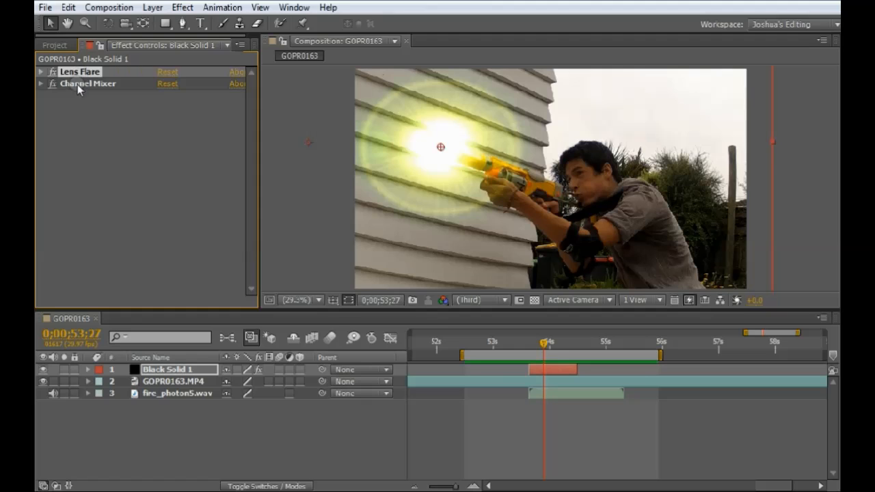
pyautogui.click(77, 84)
pyautogui.click(52, 83)
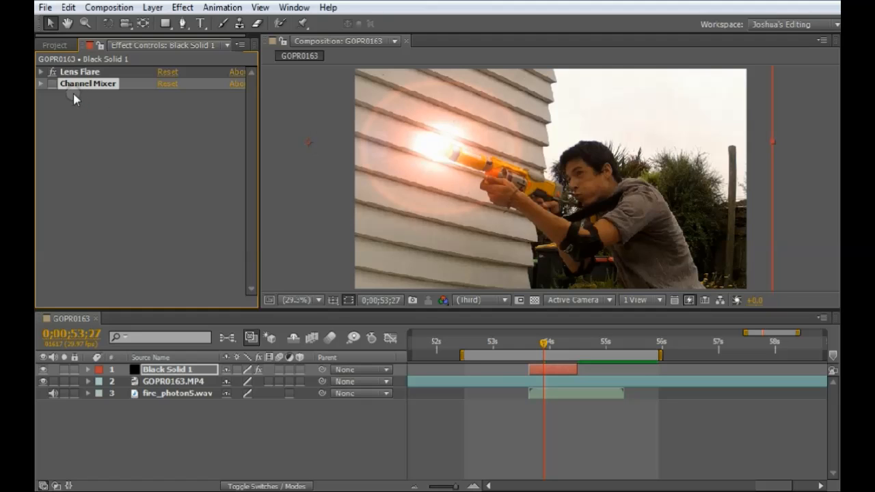
pyautogui.click(53, 84)
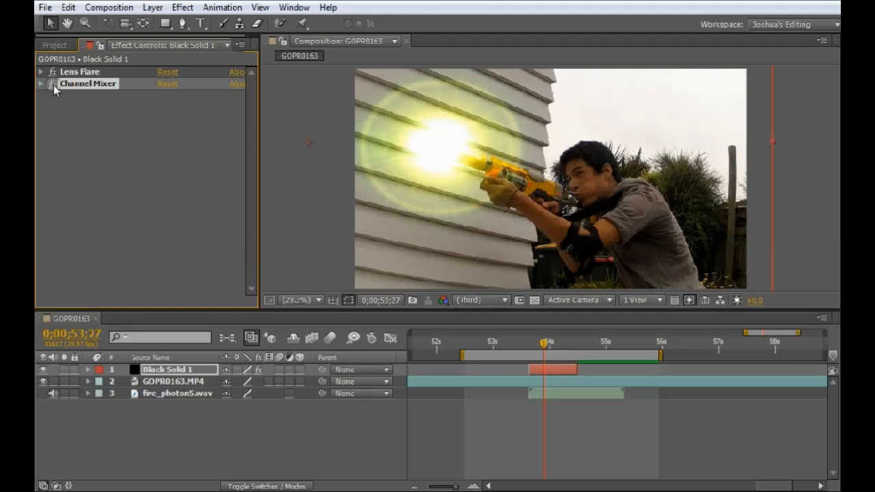
# Delete the Black Solid 1 layer from the composition.
pyautogui.click(68, 115)
pyautogui.click(159, 373)
pyautogui.press('Delete')
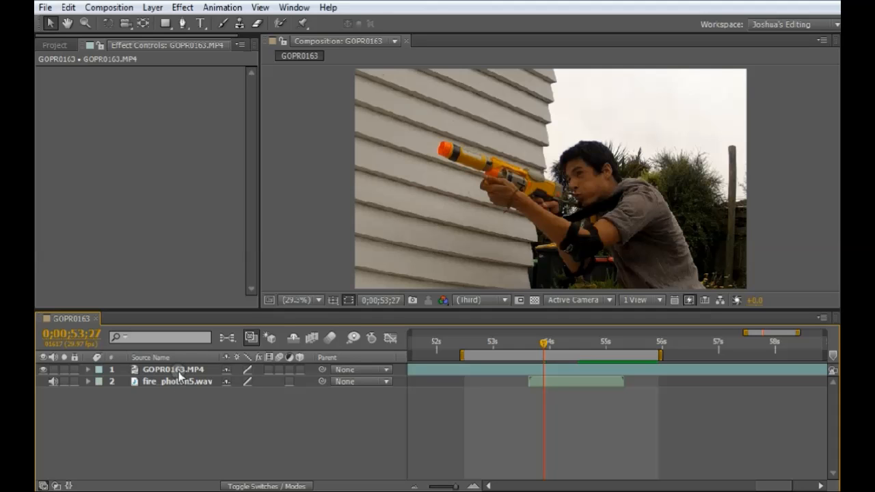
# Preview the GOPR0163.MP4 footage without the flare layer.
pyautogui.click(178, 371)
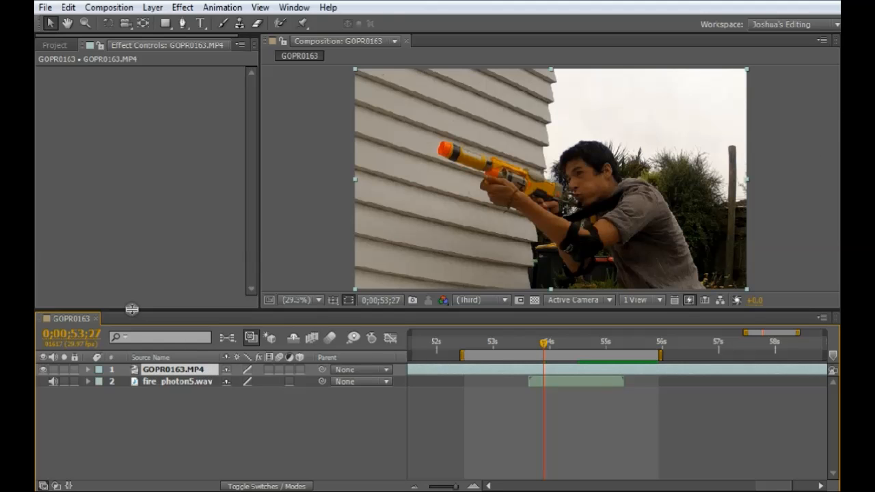
pyautogui.press('KP_0')
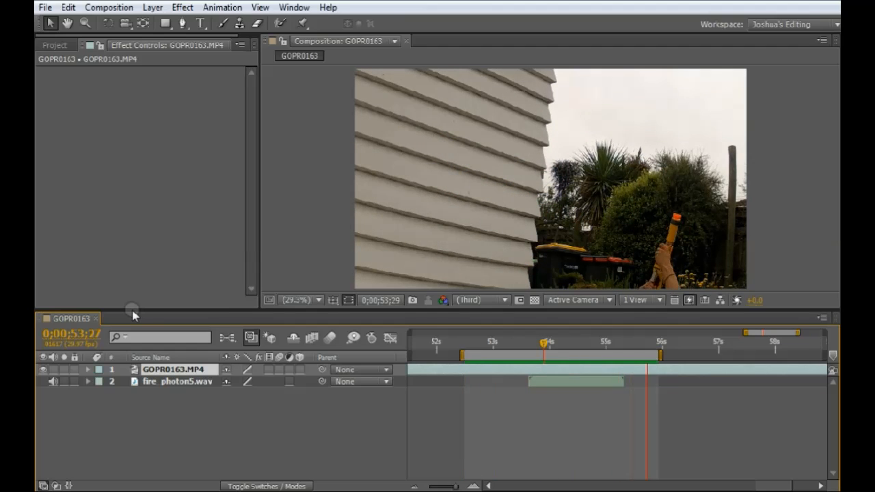
pyautogui.press('KP_0')
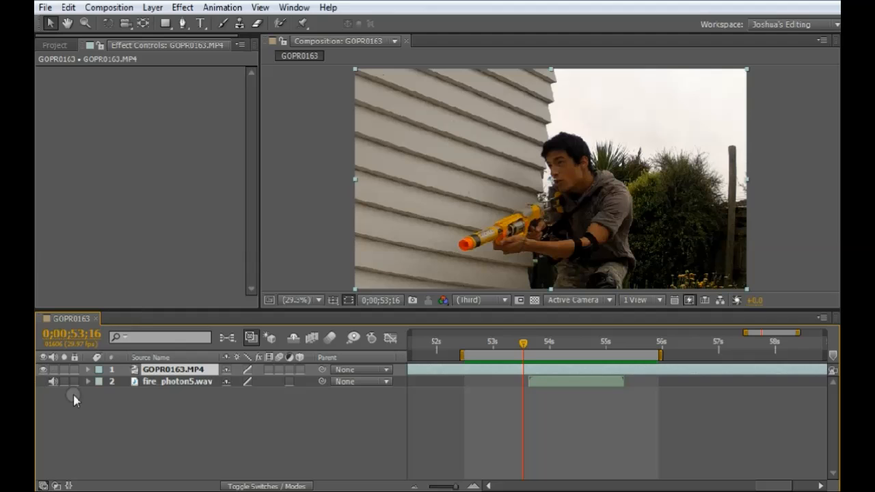
pyautogui.click(159, 382)
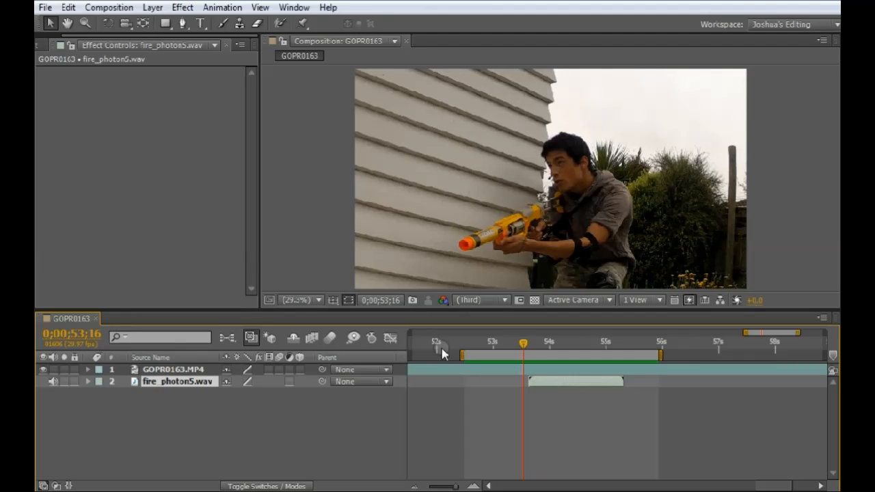
pyautogui.click(441, 369)
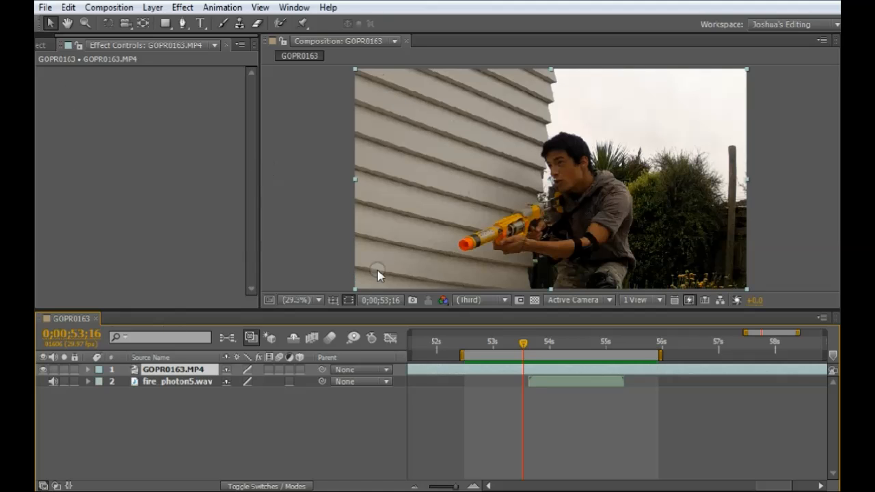
pyautogui.rightClick(101, 101)
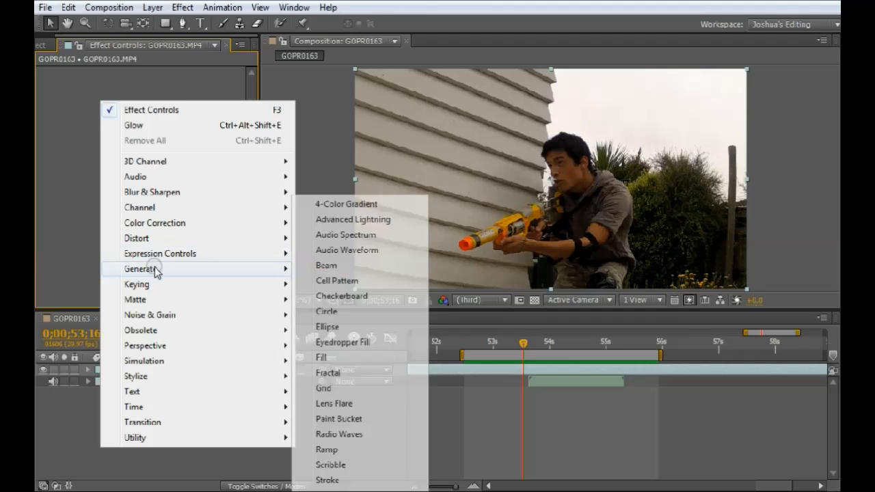
pyautogui.click(71, 437)
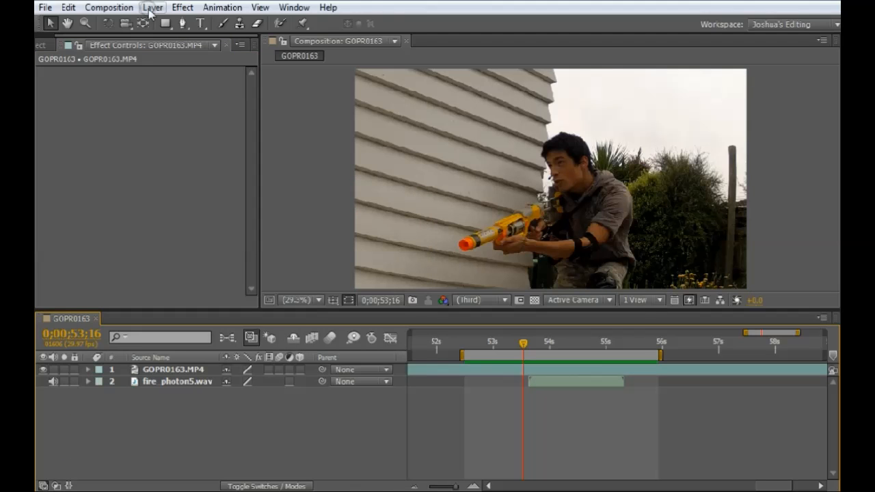
# Create a new black solid layer named Black Solid 2 at the composition size.
pyautogui.click(151, 7)
pyautogui.moveTo(197, 13)
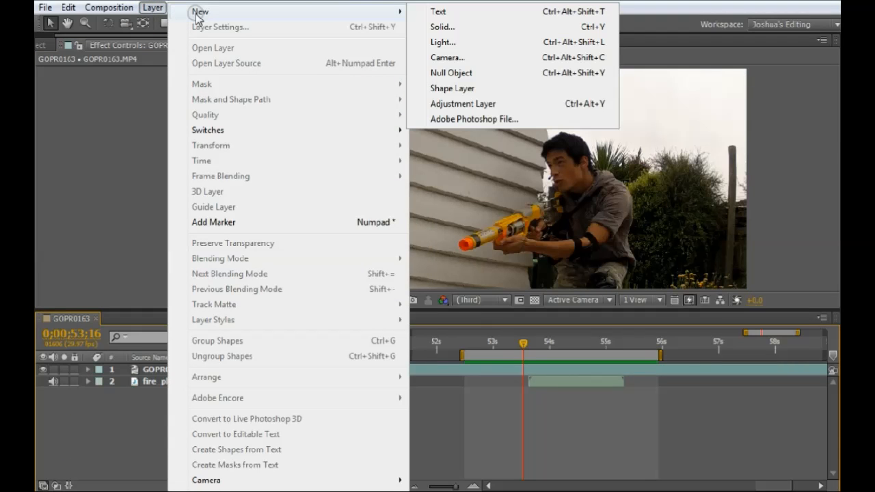
pyautogui.click(445, 28)
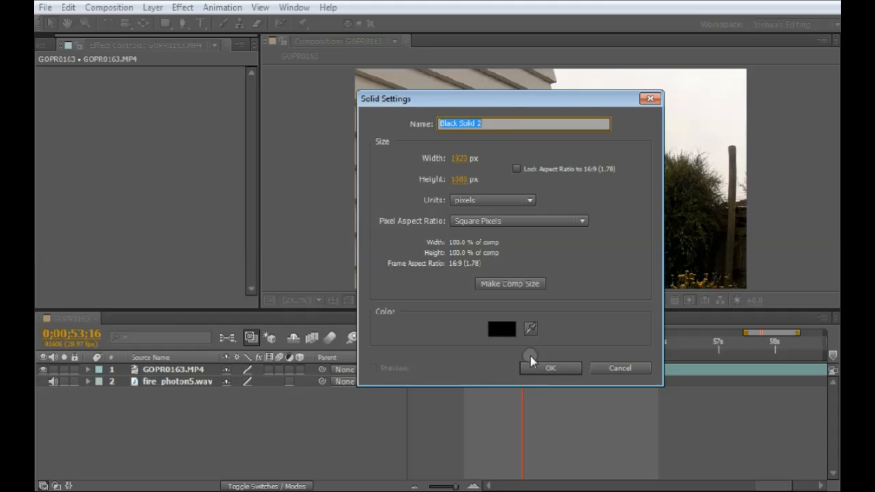
pyautogui.click(544, 367)
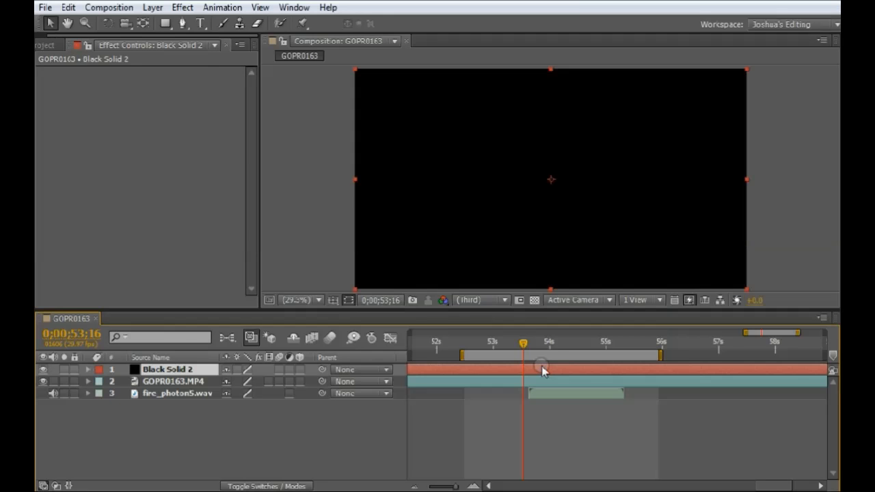
# Apply the Generate > Lens Flare effect to the Black Solid 2 layer.
pyautogui.rightClick(168, 373)
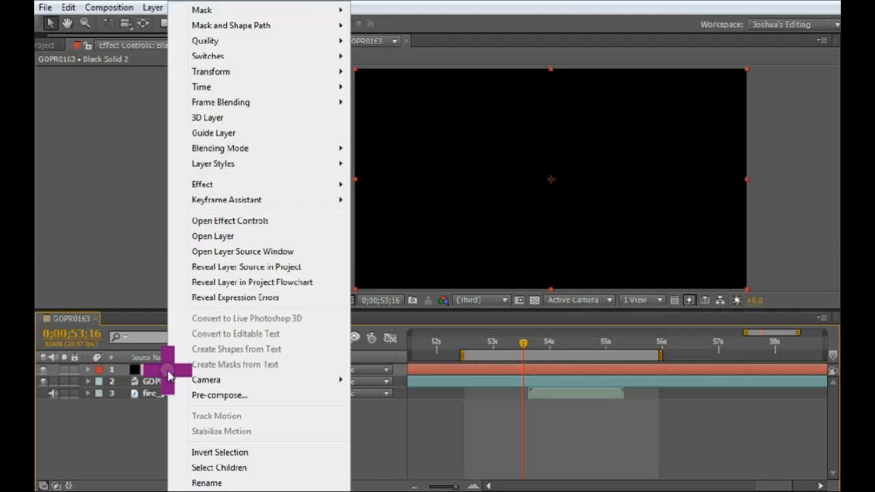
pyautogui.moveTo(298, 190)
pyautogui.moveTo(410, 347)
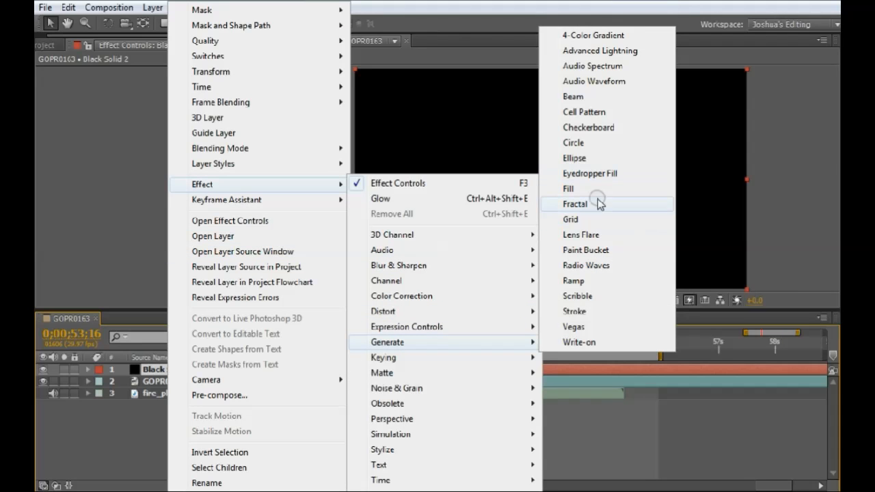
pyautogui.click(588, 234)
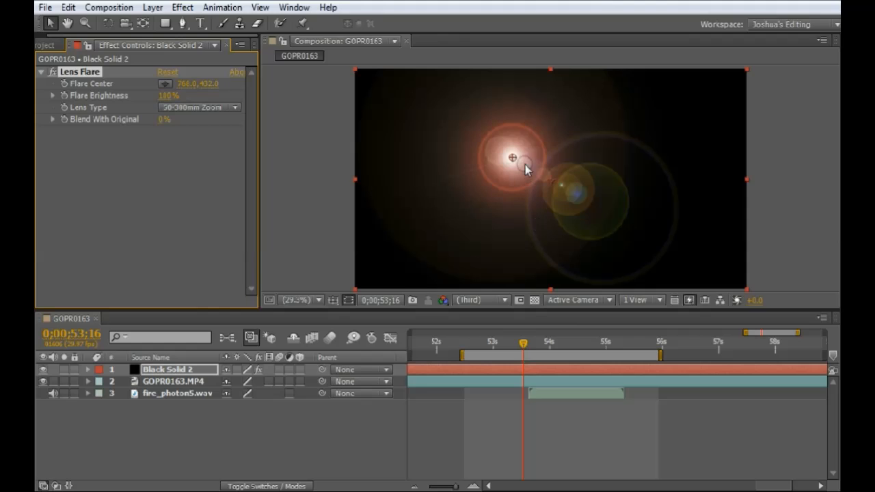
# Move the Lens Flare center to about 1564, 579 and shift the solid slightly within the frame.
pyautogui.moveTo(513, 160); pyautogui.dragTo(675, 188)
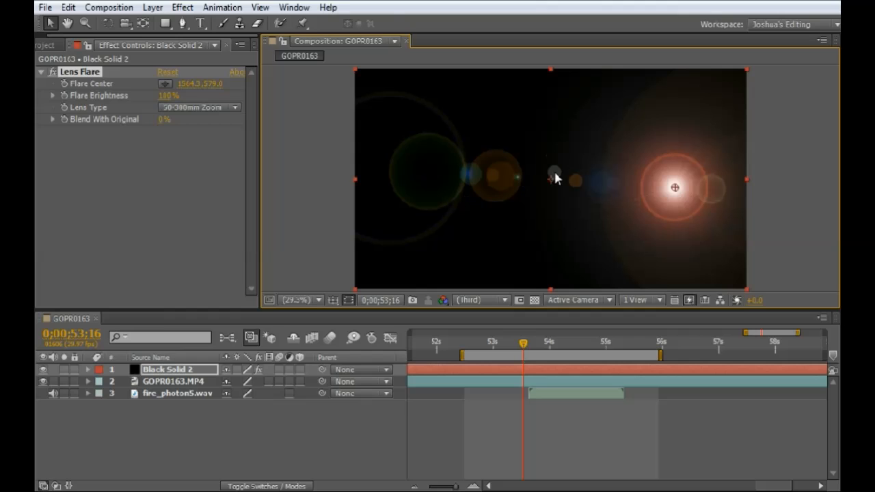
pyautogui.moveTo(551, 184)
pyautogui.mouseDown()
pyautogui.moveTo(501, 187)
pyautogui.moveTo(606, 209)
pyautogui.moveTo(531, 182)
pyautogui.moveTo(625, 193)
pyautogui.moveTo(533, 178)
pyautogui.moveTo(544, 176)
pyautogui.mouseUp()
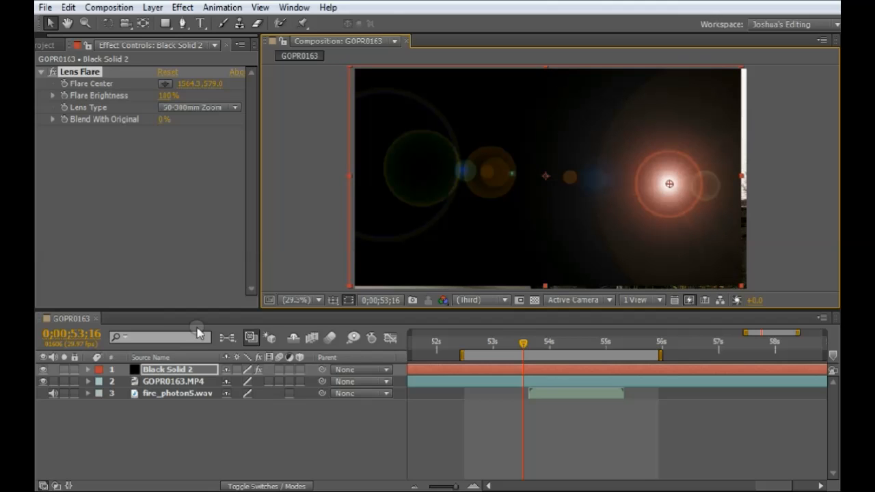
# Set Black Solid 2's blending mode to Add and shift the layer so the flare falls on the shooter's shoulder.
pyautogui.rightClick(174, 370)
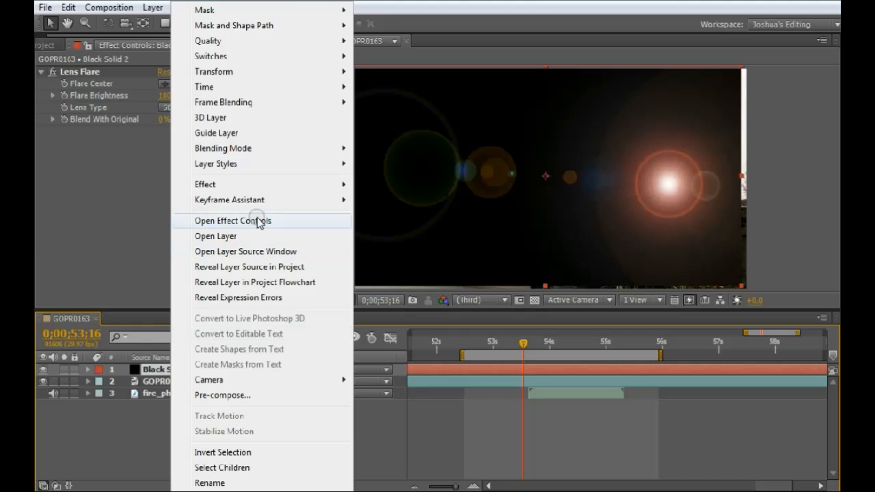
pyautogui.moveTo(308, 150)
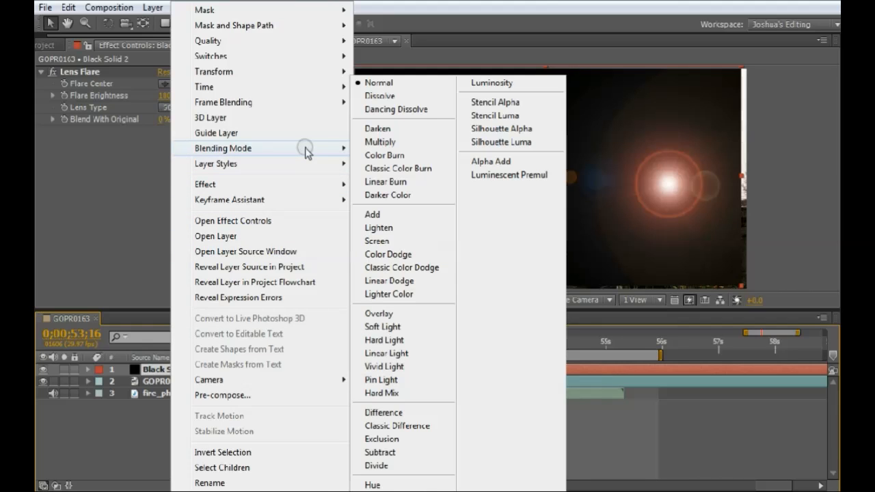
pyautogui.click(375, 216)
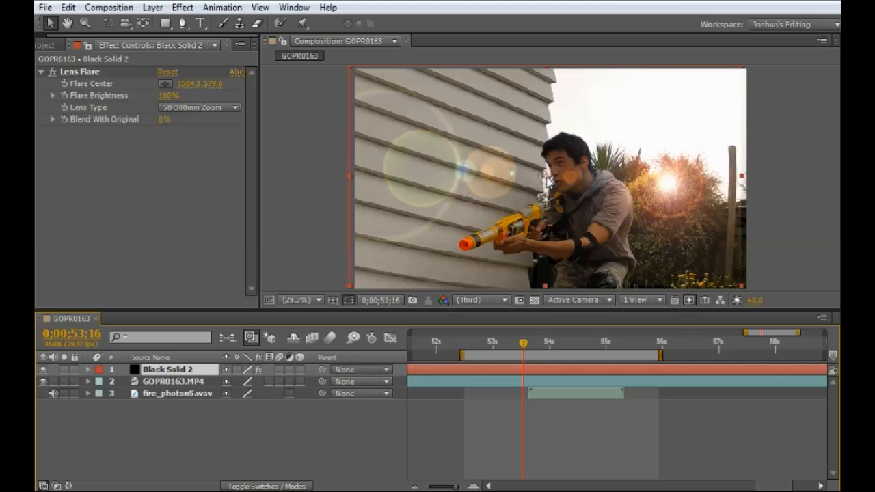
pyautogui.moveTo(546, 179); pyautogui.dragTo(449, 184)
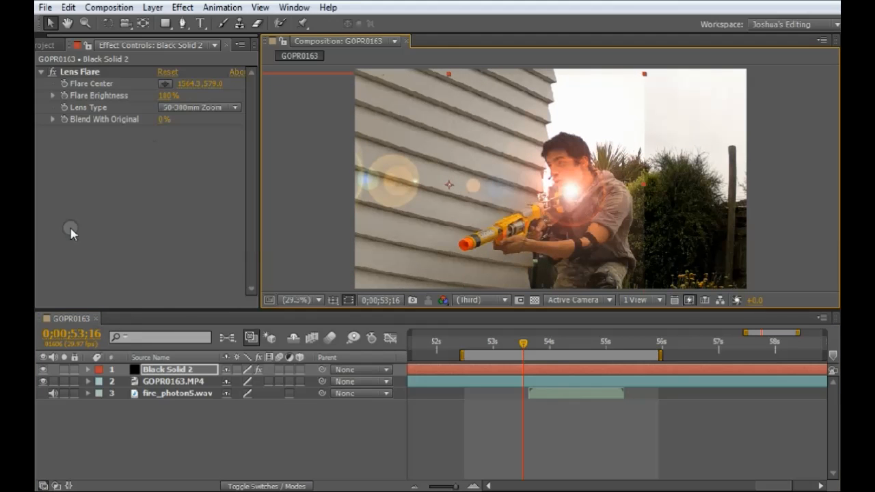
# Set the current time to 0;00;53;19, hiding the Lens Flare while finding the firing frame and turning it back on.
pyautogui.click(52, 72)
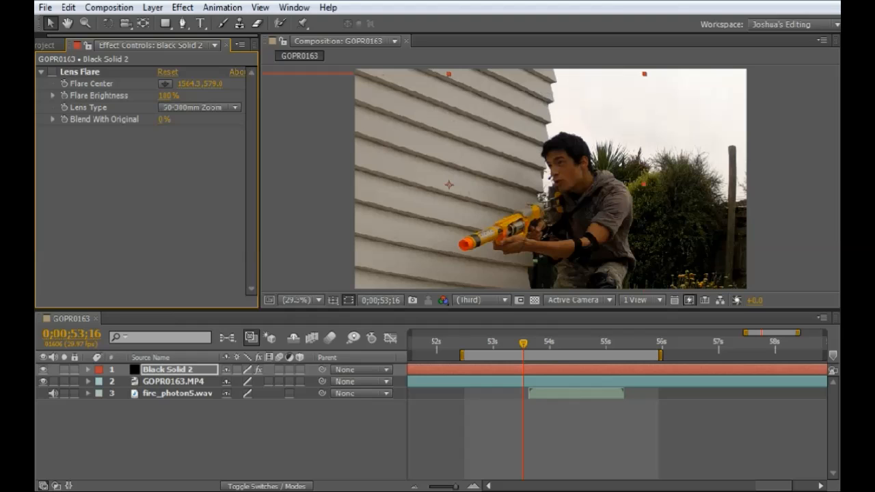
pyautogui.press('pagedown')
pyautogui.press('pagedown')
pyautogui.press('pagedown')
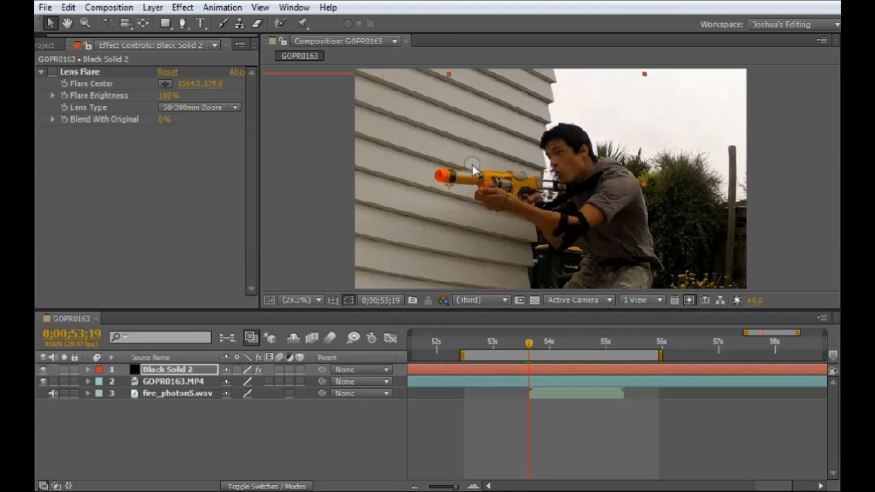
pyautogui.press('pagedown')
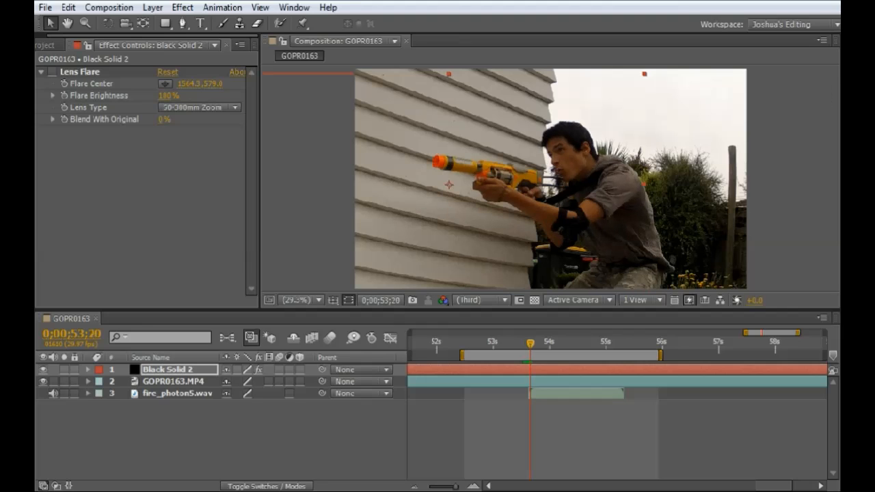
pyautogui.press('pageup')
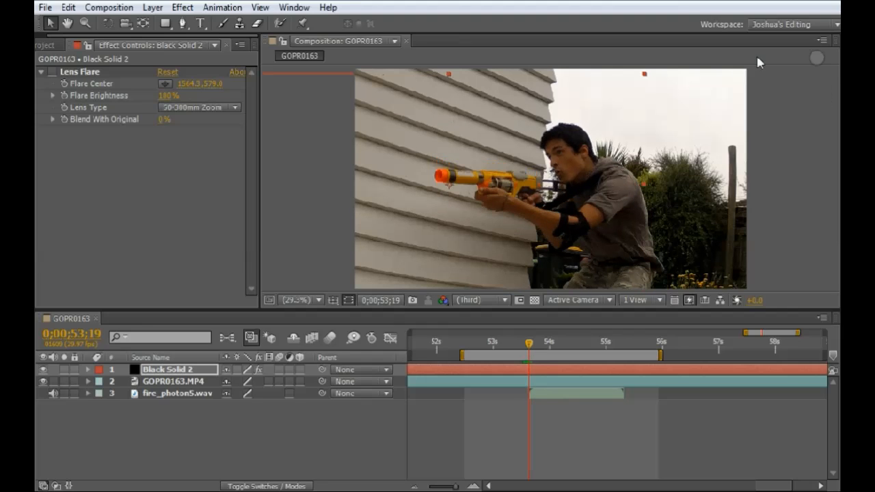
pyautogui.click(52, 72)
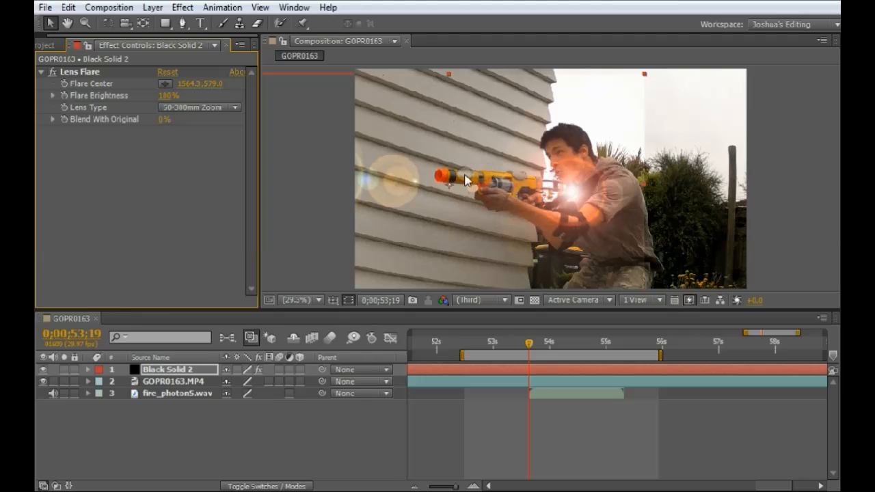
# Move Black Solid 2 toward the upper left of the frame and enlarge it past the frame's right and bottom edges.
pyautogui.moveTo(450, 190); pyautogui.dragTo(276, 117)
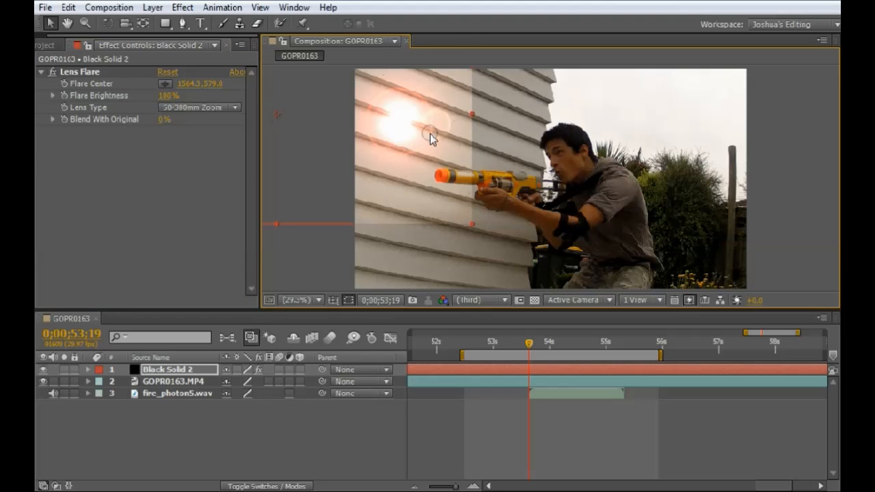
pyautogui.moveTo(473, 225); pyautogui.dragTo(768, 311)
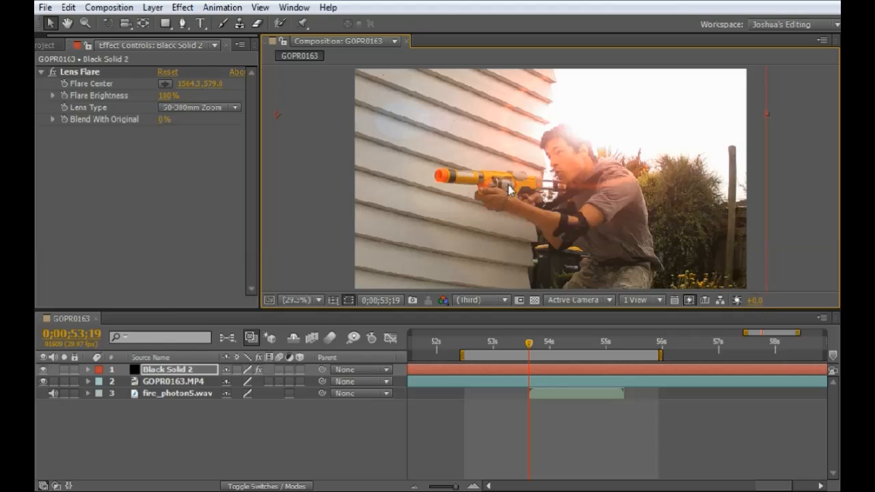
# Place the Lens Flare center on the gun's muzzle at about 1277, 709, switching the effect off for exact alignment.
pyautogui.click(165, 85)
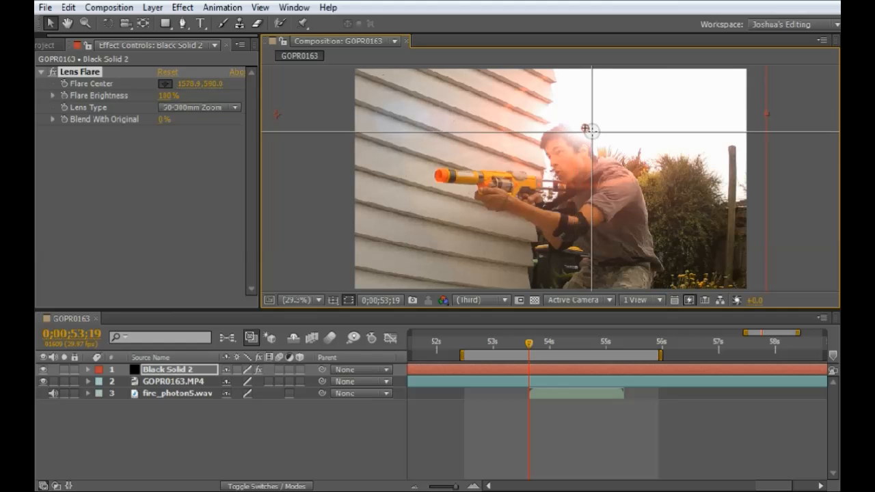
pyautogui.click(571, 135)
pyautogui.click(431, 168)
pyautogui.moveTo(430, 169)
pyautogui.mouseDown()
pyautogui.moveTo(613, 143)
pyautogui.moveTo(583, 194)
pyautogui.moveTo(691, 182)
pyautogui.moveTo(713, 105)
pyautogui.moveTo(528, 187)
pyautogui.moveTo(408, 172)
pyautogui.moveTo(438, 181)
pyautogui.mouseUp()
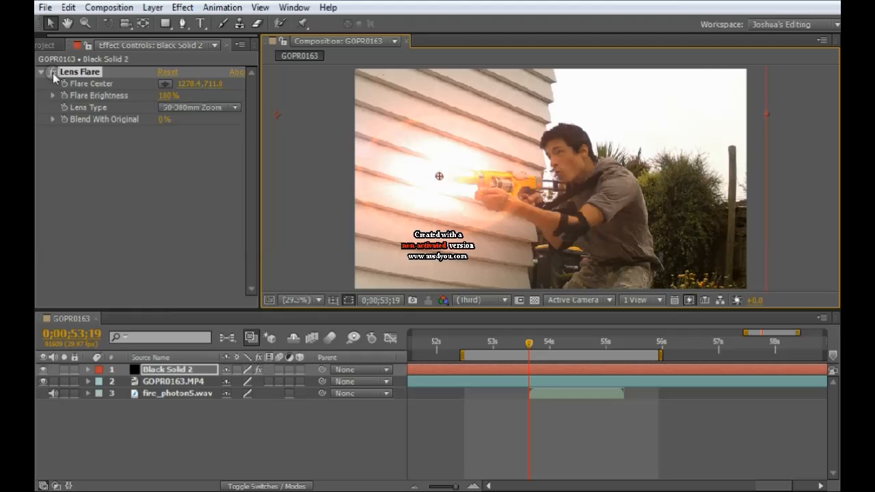
pyautogui.click(53, 72)
pyautogui.moveTo(440, 177); pyautogui.dragTo(438, 176)
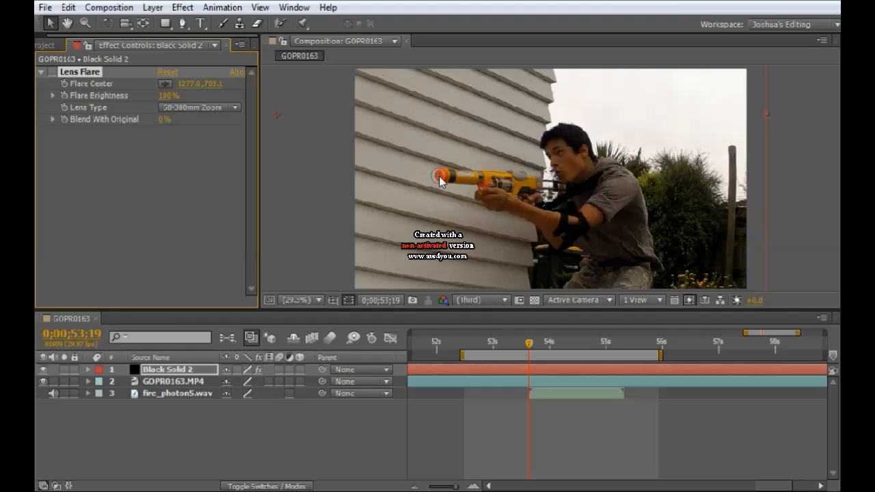
# Try following the gun by moving the Flare Center to the muzzle at 0;00;53;20 without keyframes, and return to 0;00;53;19.
pyautogui.click(439, 176)
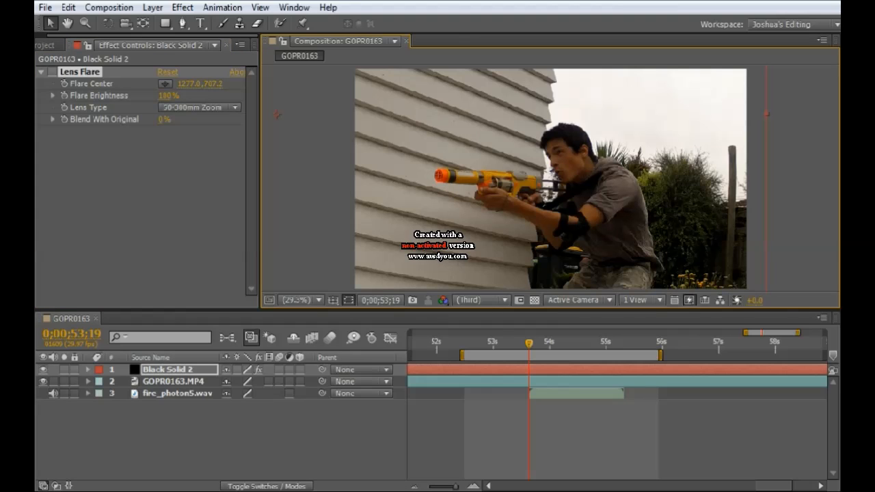
pyautogui.press('pagedown')
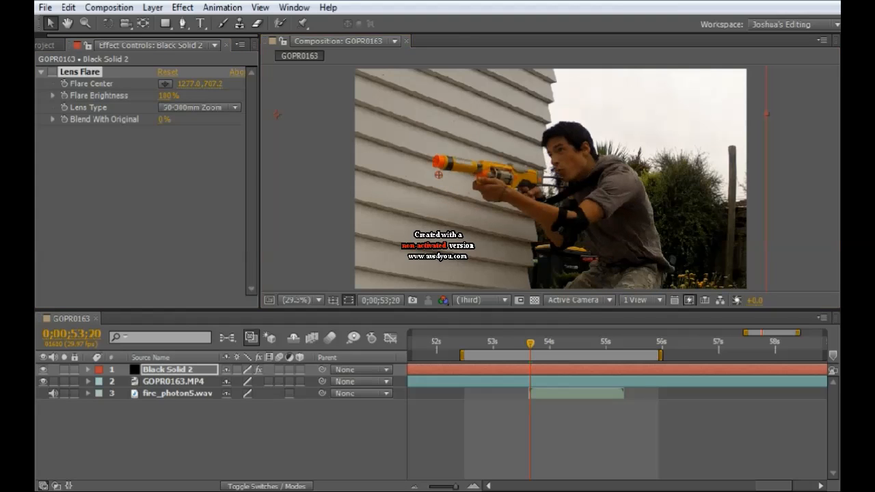
pyautogui.moveTo(440, 177); pyautogui.dragTo(437, 161)
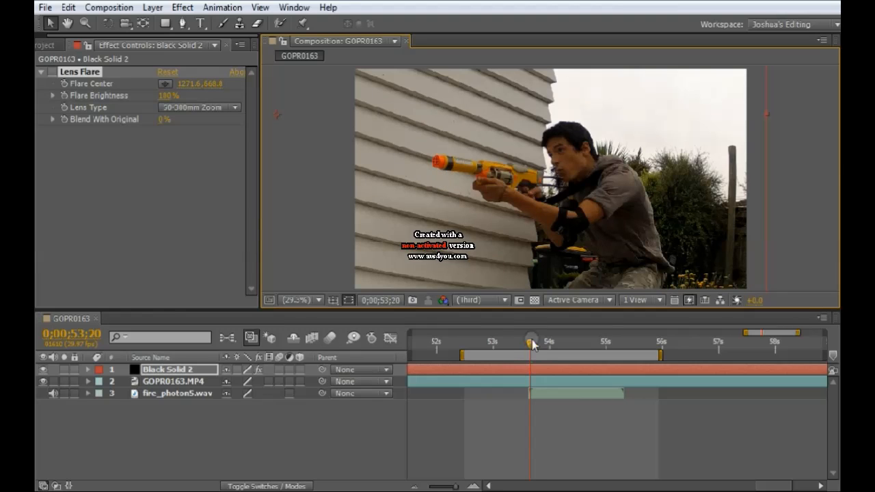
pyautogui.press('pageup')
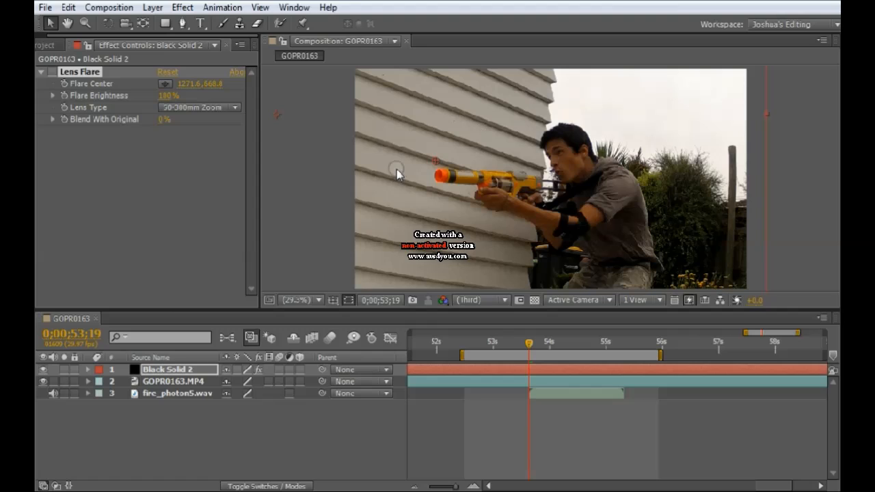
# Enable automatic keyframing, start animating Flare Center at 0;00;53;19, and place the center on the muzzle at about 1275.6, 707.2.
pyautogui.click(372, 339)
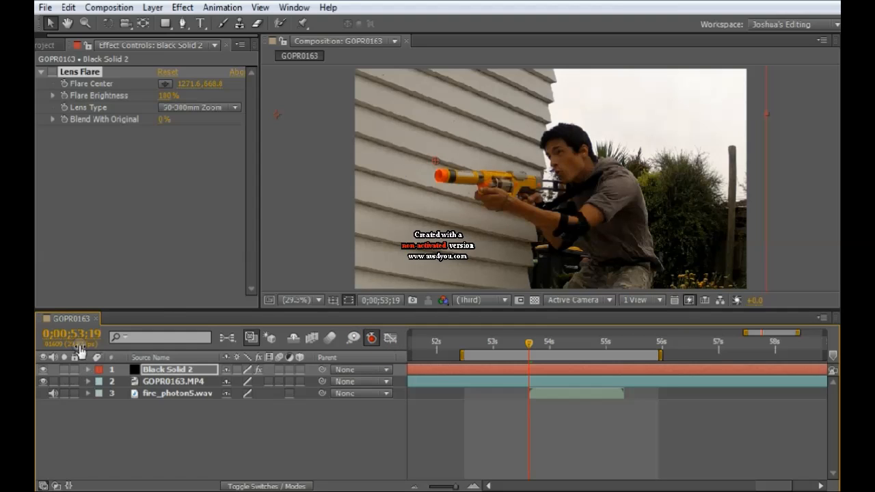
pyautogui.click(132, 159)
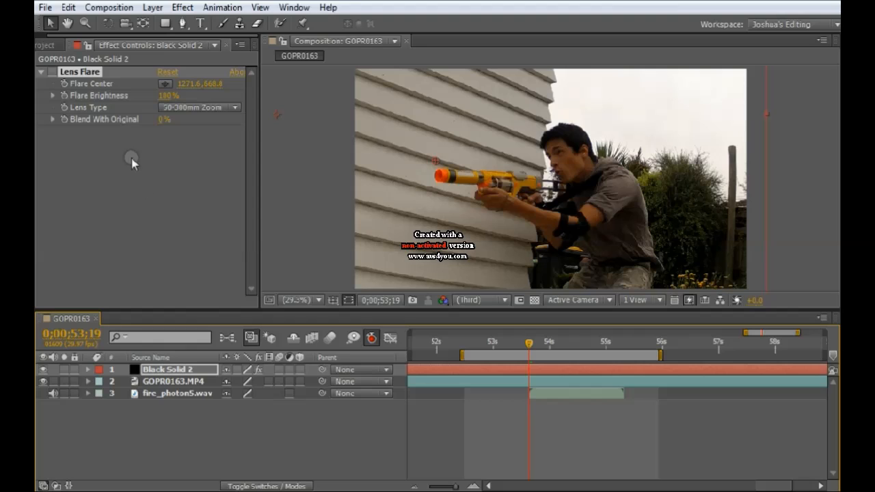
pyautogui.click(64, 83)
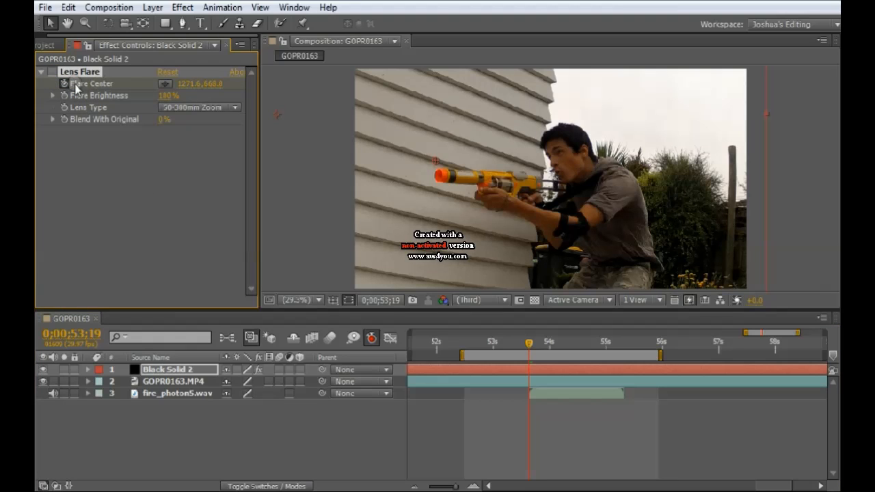
pyautogui.click(427, 123)
pyautogui.moveTo(436, 164)
pyautogui.mouseDown()
pyautogui.moveTo(413, 207)
pyautogui.moveTo(437, 182)
pyautogui.mouseUp()
pyautogui.click(437, 179)
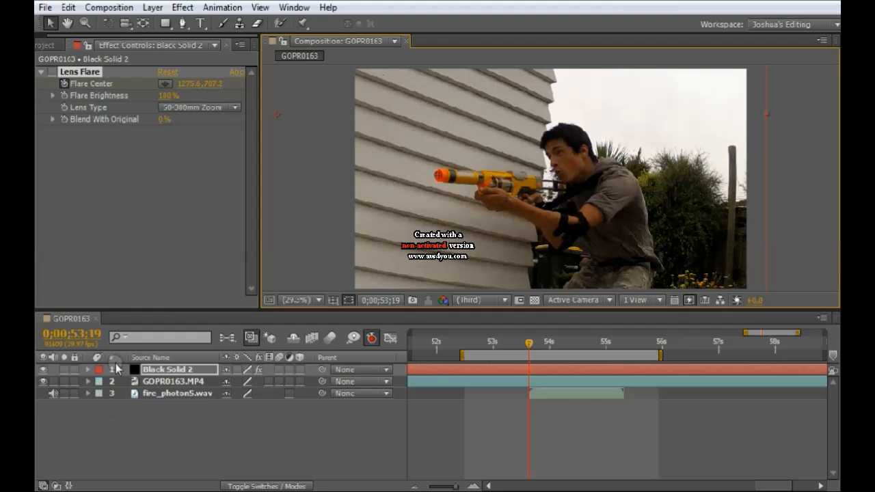
# Expand Black Solid 2's Lens Flare properties in the timeline to examine the Flare Center keyframe.
pyautogui.click(87, 369)
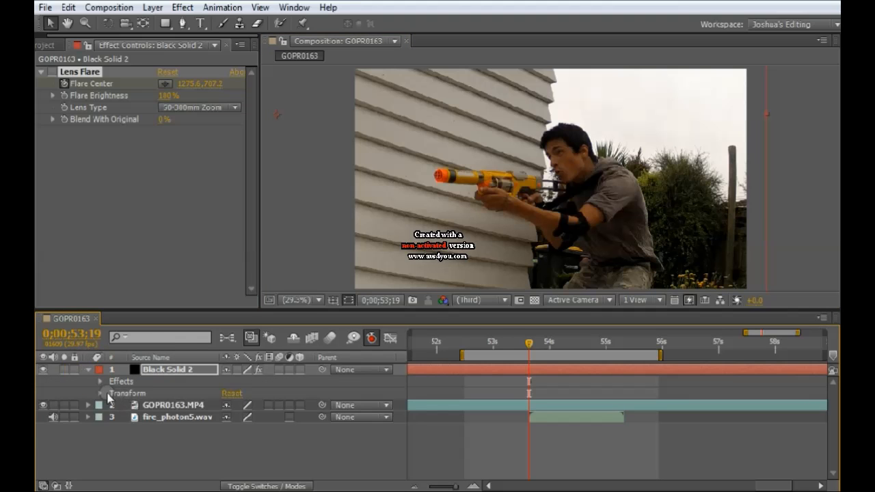
pyautogui.click(101, 382)
pyautogui.click(115, 395)
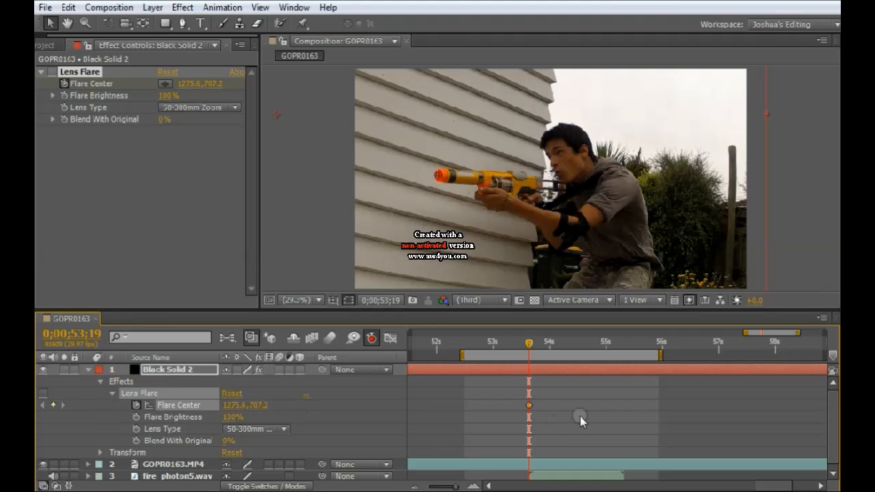
pyautogui.click(529, 407)
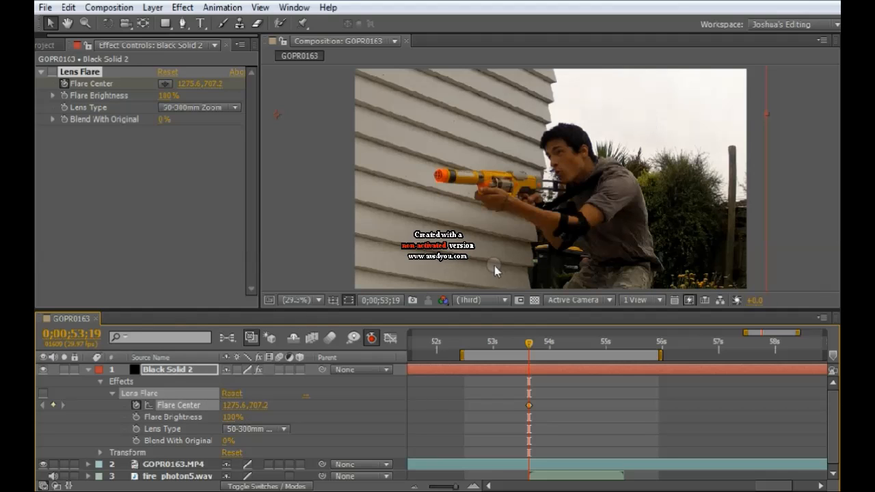
# Keyframe the Flare Center onto the muzzle at 0;00;53;20, 0;00;53;21 and 0;00;53;22, reaching about 1267.5, 622.6 on the last frame.
pyautogui.press('pagedown')
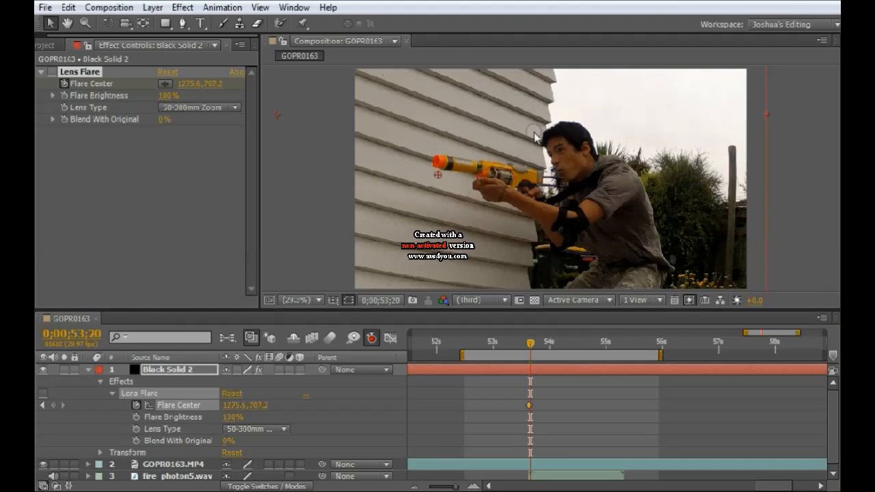
pyautogui.moveTo(440, 177); pyautogui.dragTo(438, 166)
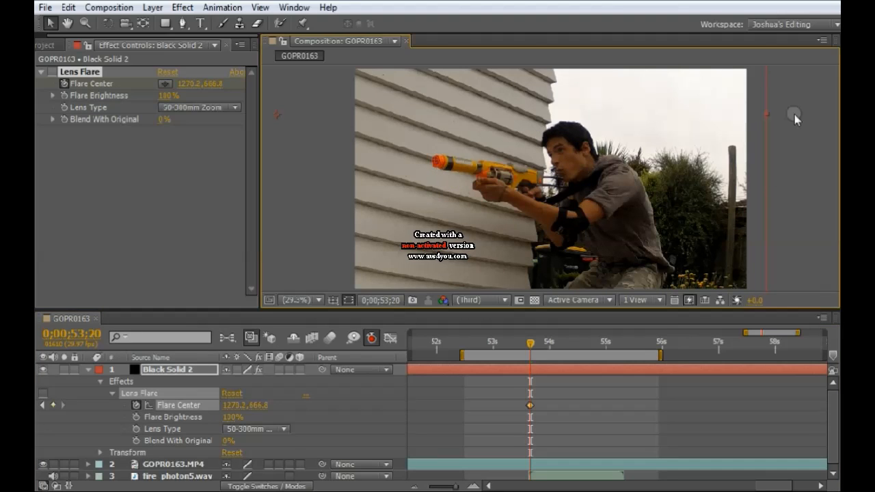
pyautogui.click(529, 405)
pyautogui.press('pagedown')
pyautogui.moveTo(434, 157); pyautogui.dragTo(435, 149)
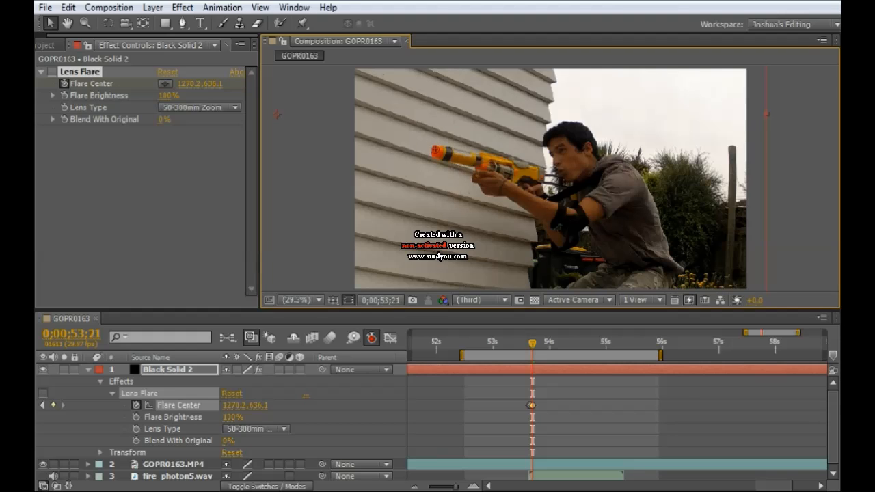
pyautogui.press('pagedown')
pyautogui.moveTo(436, 151); pyautogui.dragTo(433, 148)
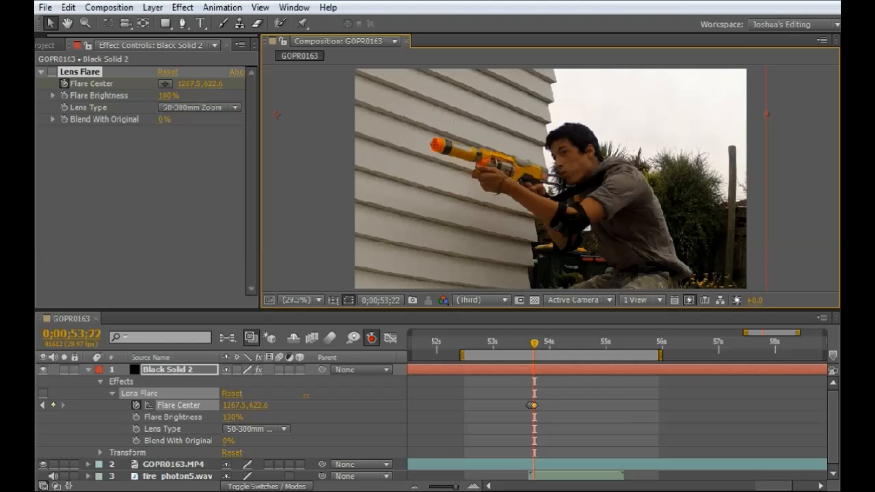
# Continue keyframing the Flare Center onto the moving muzzle on every frame from 0;00;53;23 through 0;00;53;27.
pyautogui.press('pagedown')
pyautogui.moveTo(433, 147); pyautogui.dragTo(435, 142)
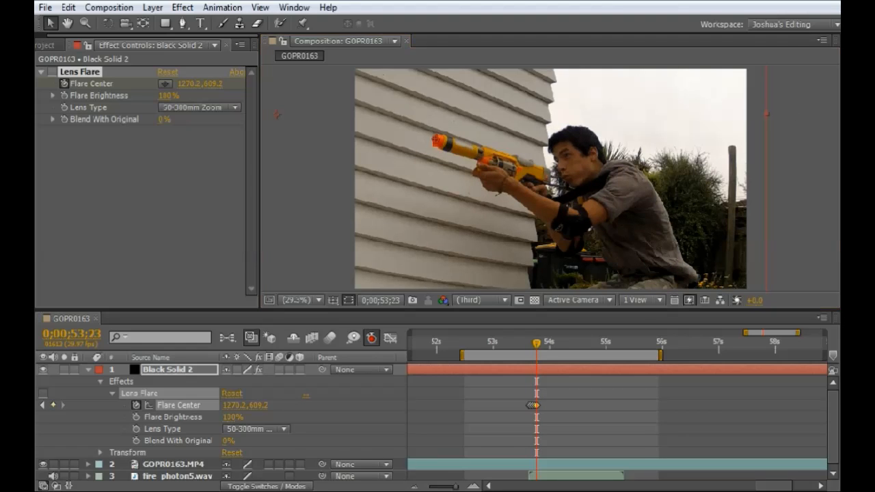
pyautogui.press('pagedown')
pyautogui.moveTo(438, 148); pyautogui.dragTo(438, 146)
pyautogui.press('pagedown')
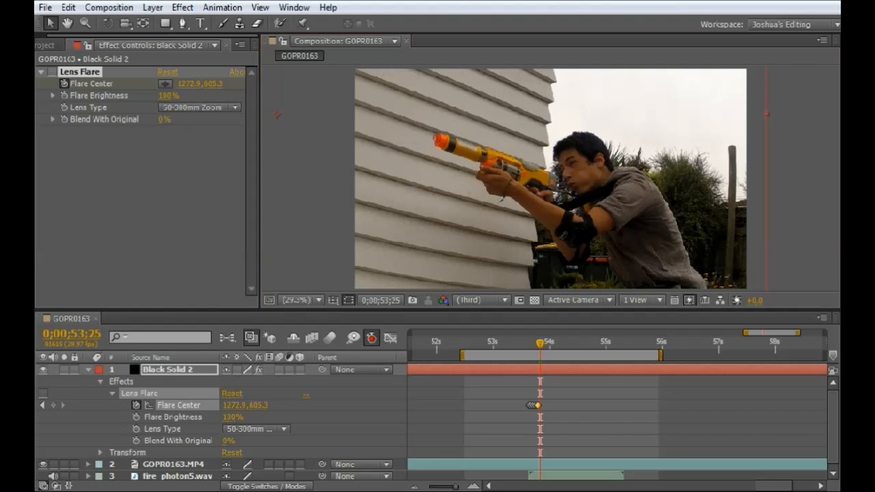
pyautogui.moveTo(439, 141); pyautogui.dragTo(438, 144)
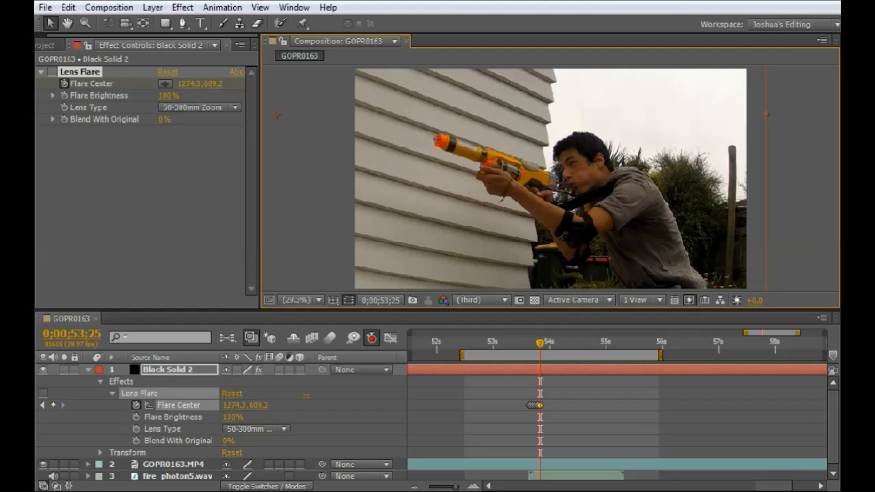
pyautogui.press('pagedown')
pyautogui.moveTo(438, 143); pyautogui.dragTo(441, 146)
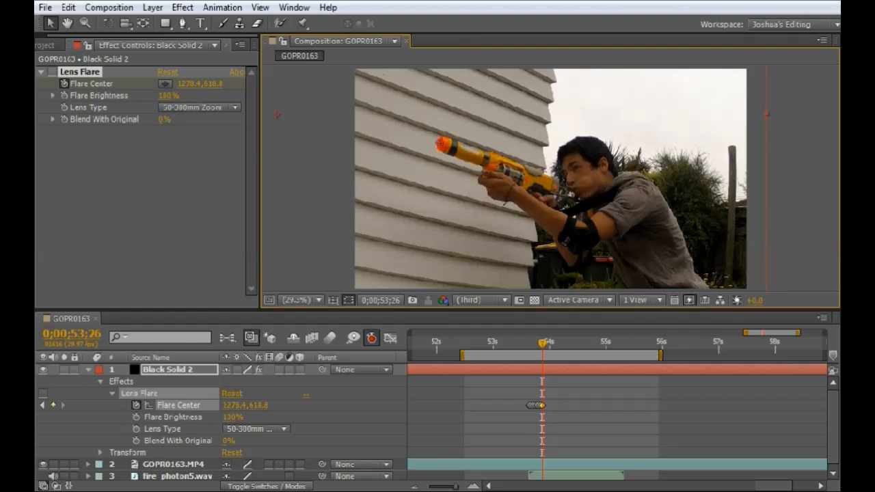
pyautogui.press('pagedown')
pyautogui.moveTo(443, 148); pyautogui.dragTo(443, 152)
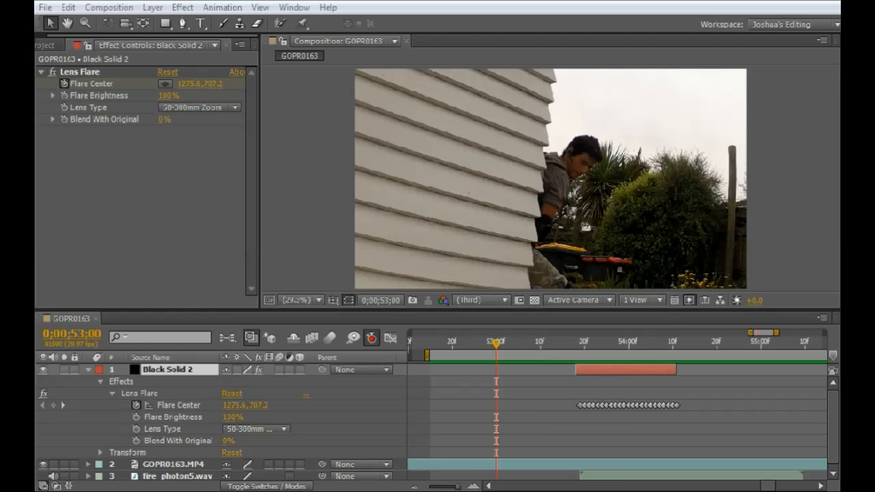
# Preview the animated flare and step backward through its frames to check that it follows the muzzle.
pyautogui.press('KP_0')
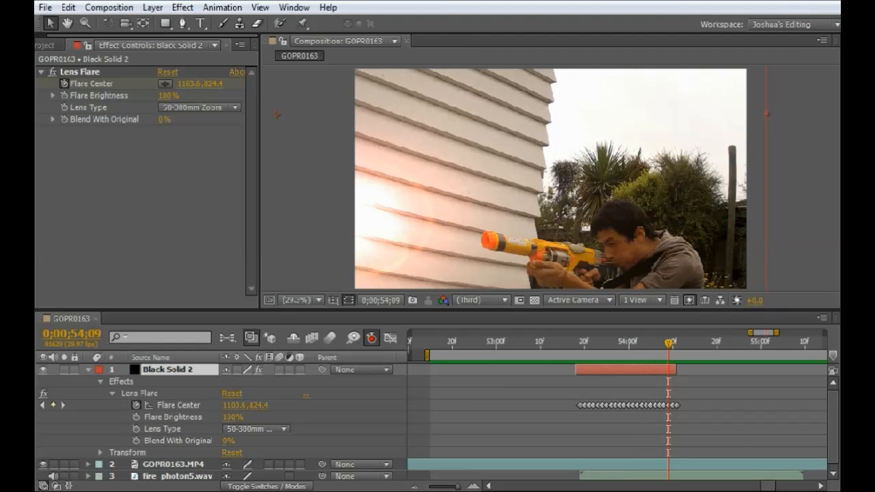
pyautogui.press('pageup')
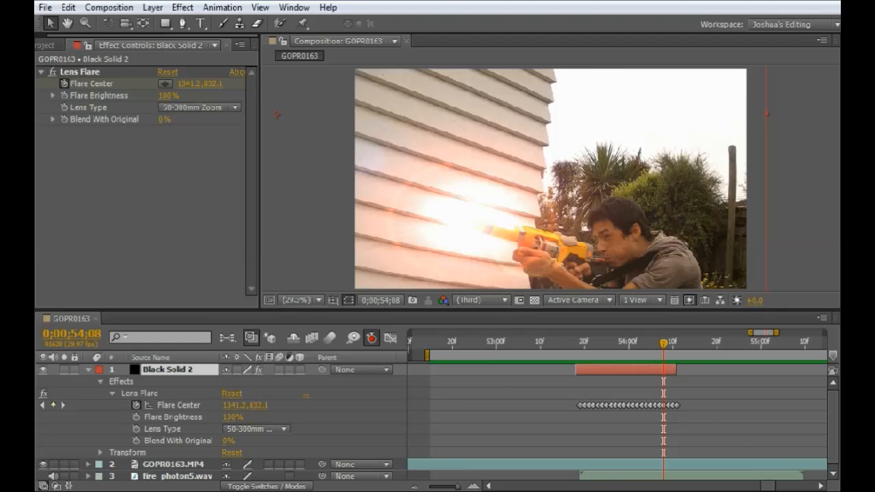
pyautogui.press('pageup')
pyautogui.press('pageup')
pyautogui.press('pageup')
pyautogui.press('pageup')
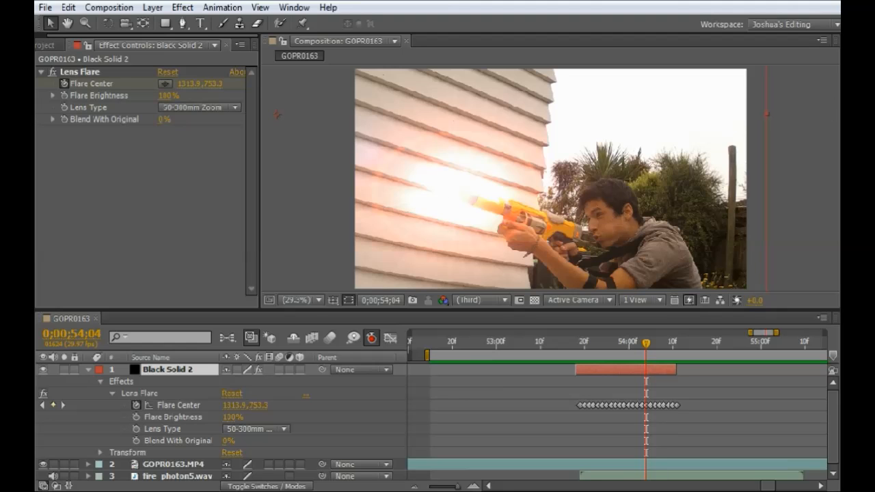
pyautogui.press('pageup')
pyautogui.press('pageup')
pyautogui.press('pageup')
pyautogui.press('pageup')
pyautogui.press('pageup')
pyautogui.press('pageup')
pyautogui.press('pageup')
pyautogui.press('pageup')
pyautogui.press('pageup')
pyautogui.press('pageup')
pyautogui.press('pageup')
pyautogui.press('pageup')
pyautogui.press('pageup')
pyautogui.press('pageup')
pyautogui.press('pageup')
pyautogui.press('pageup')
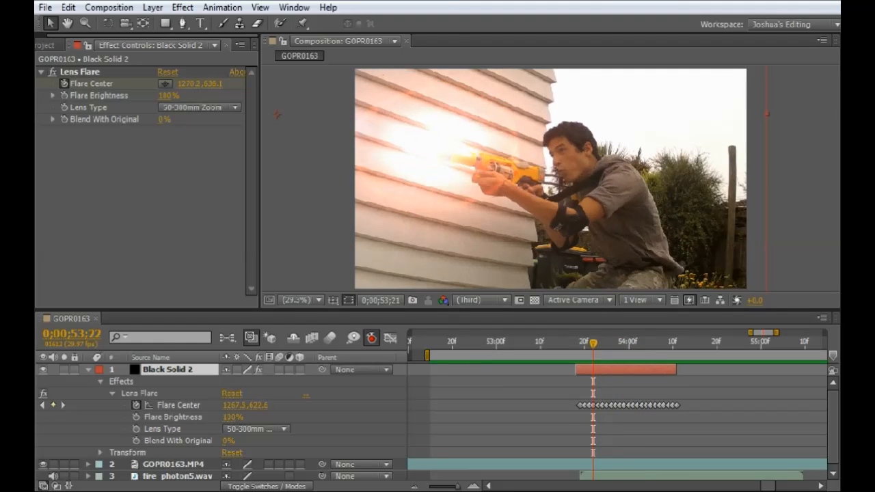
# Check the frames around the first shot and trim the start of Black Solid 2 to 0;00;53;19.
pyautogui.press('pageup')
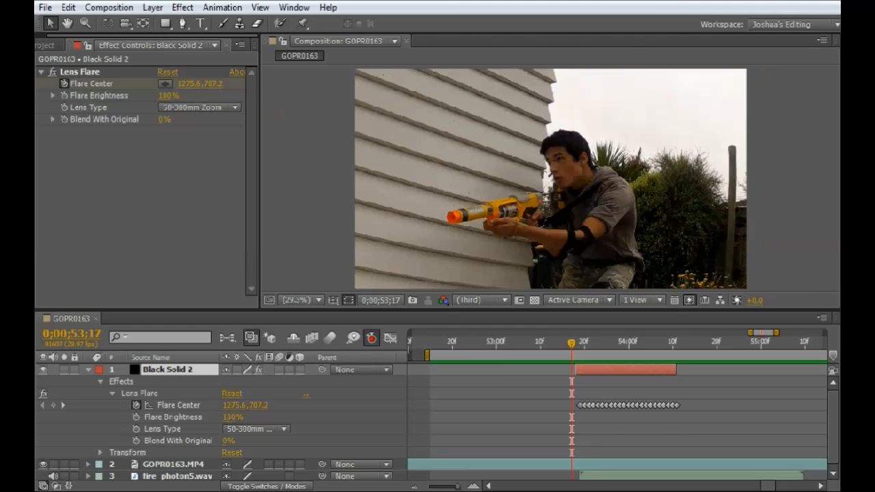
pyautogui.press('pagedown')
pyautogui.press('pagedown')
pyautogui.press('pageup')
pyautogui.press('pageup')
pyautogui.press('pagedown')
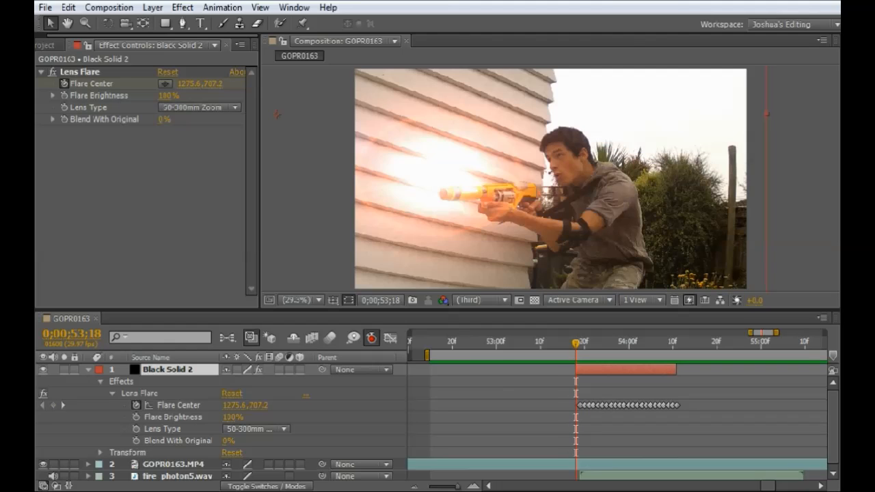
pyautogui.moveTo(574, 370); pyautogui.dragTo(579, 370)
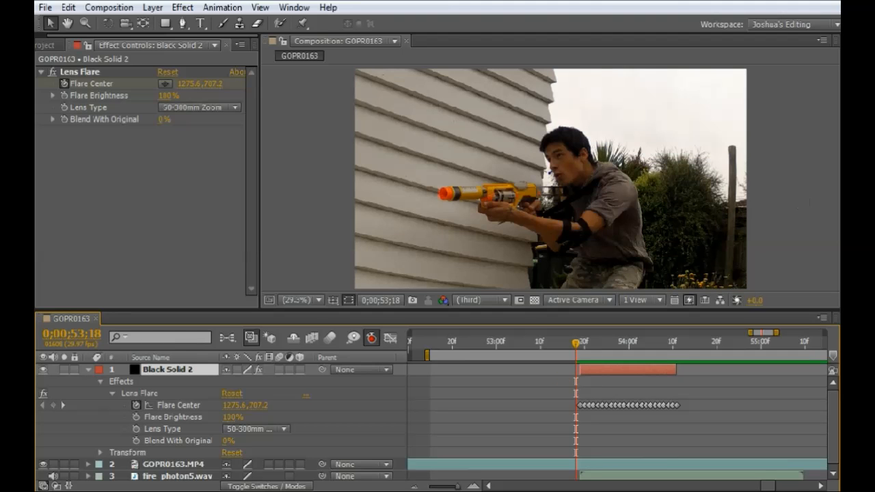
# Add a Flare Brightness keyframe of 0% at 0;00;53;19.
pyautogui.press('pagedown')
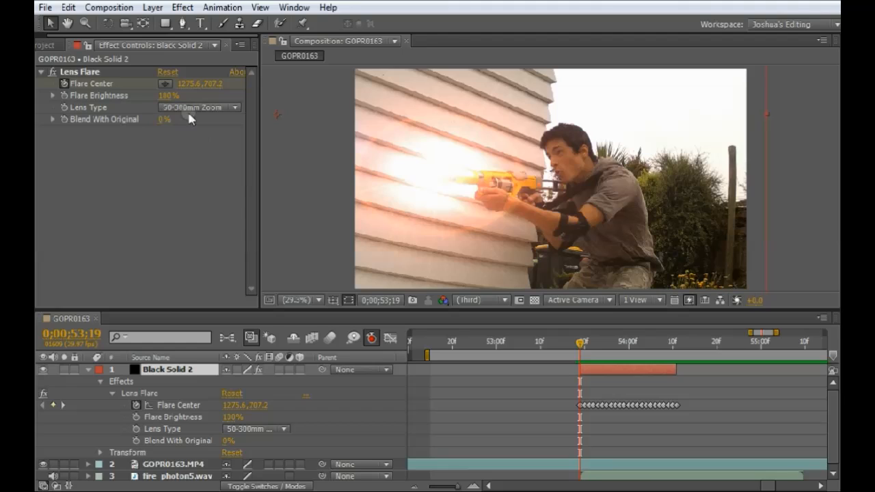
pyautogui.click(64, 96)
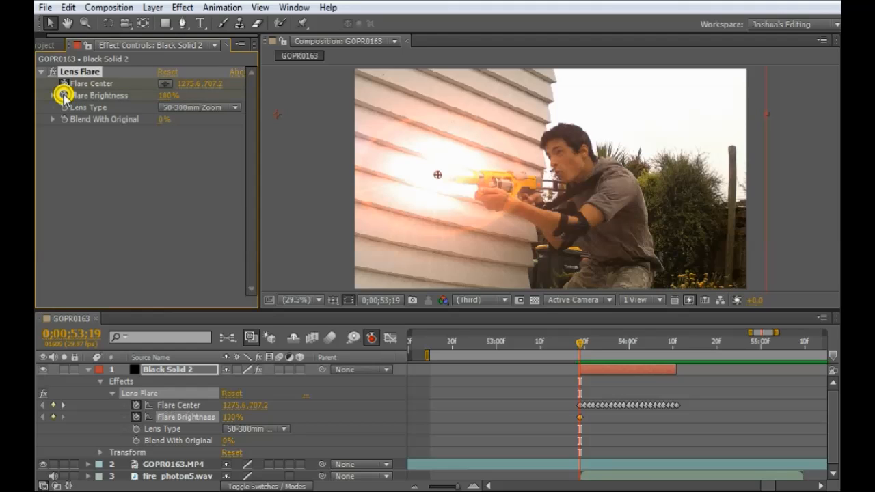
pyautogui.moveTo(166, 103); pyautogui.dragTo(103, 104)
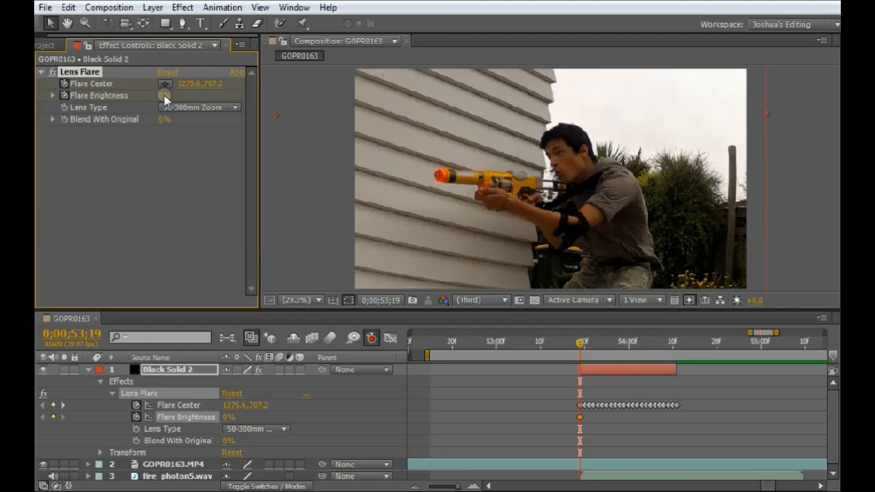
# Keyframe Flare Brightness at 150% on 0;00;54;08 and at 0% on 0;00;54;11.
pyautogui.press('space')
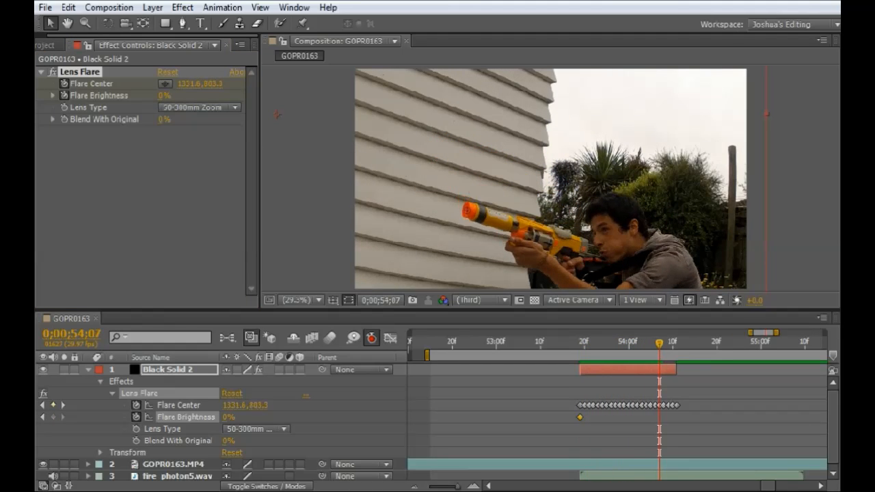
pyautogui.press('pageup')
pyautogui.press('pageup')
pyautogui.press('pageup')
pyautogui.press('pageup')
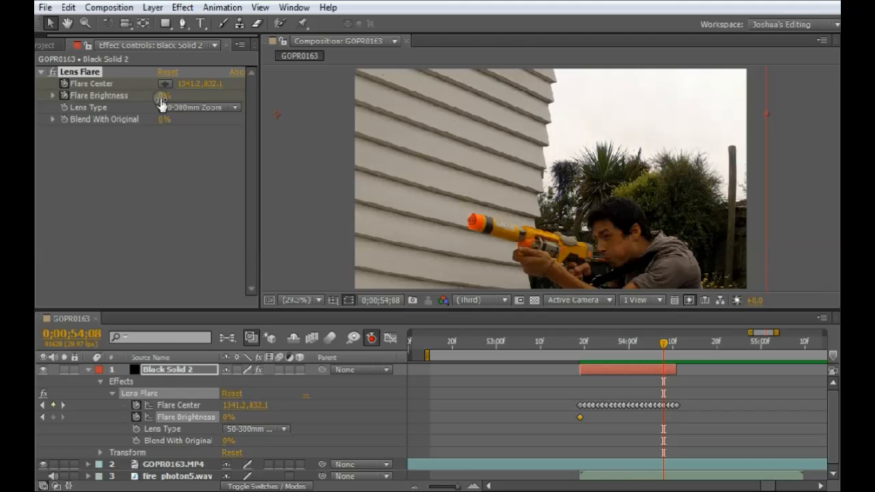
pyautogui.moveTo(161, 96); pyautogui.dragTo(268, 100)
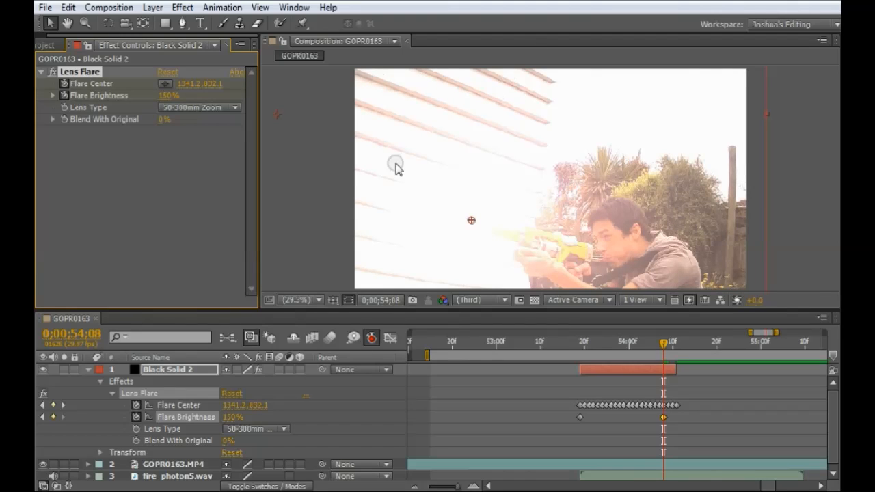
pyautogui.press('space')
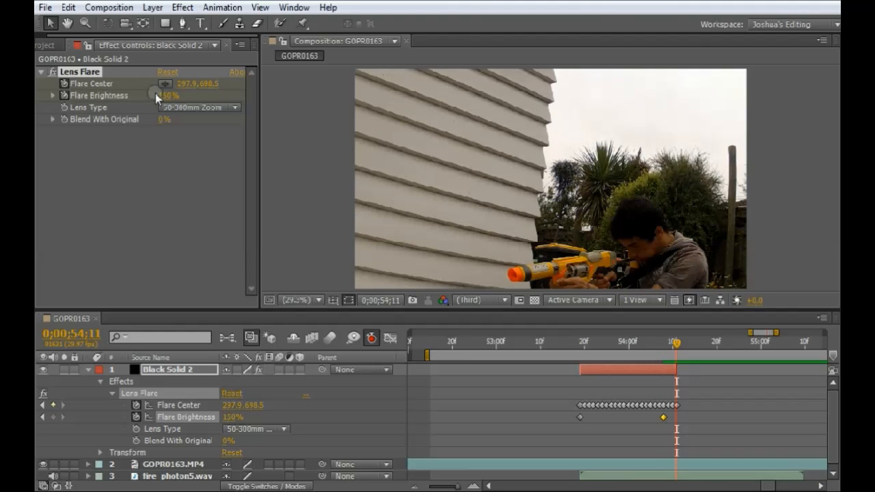
pyautogui.moveTo(164, 97); pyautogui.dragTo(36, 113)
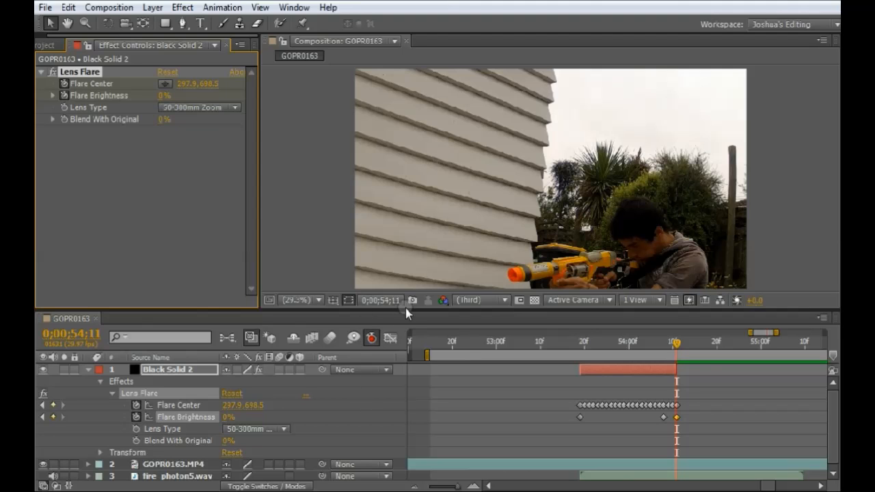
# Preview the muzzle flash with its brightness keyframes and collapse the Lens Flare settings.
pyautogui.click(446, 422)
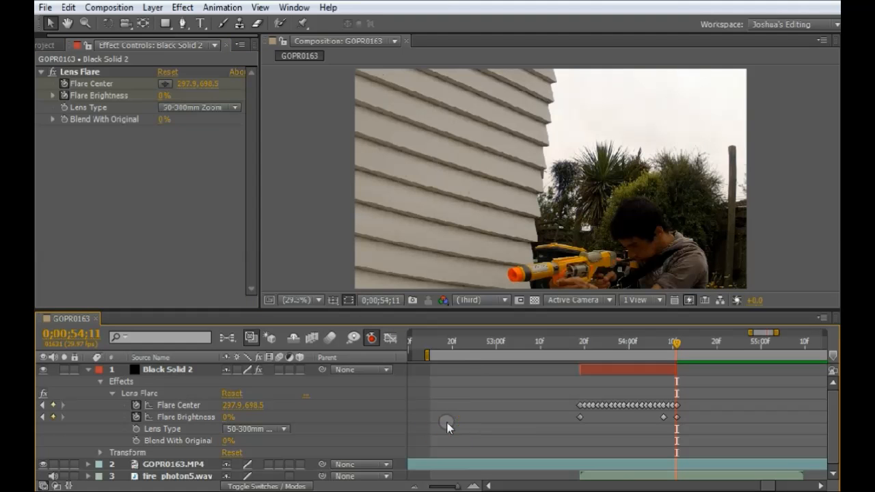
pyautogui.press('space')
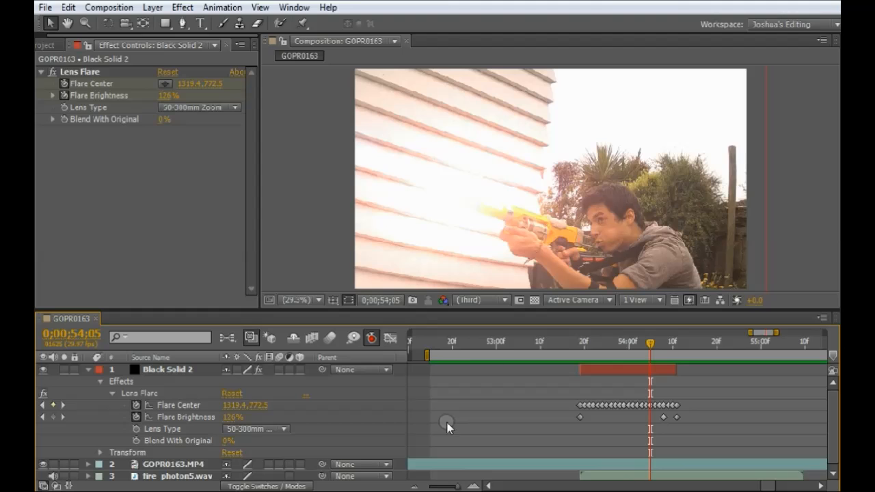
pyautogui.click(42, 70)
pyautogui.rightClick(70, 115)
pyautogui.click(146, 100)
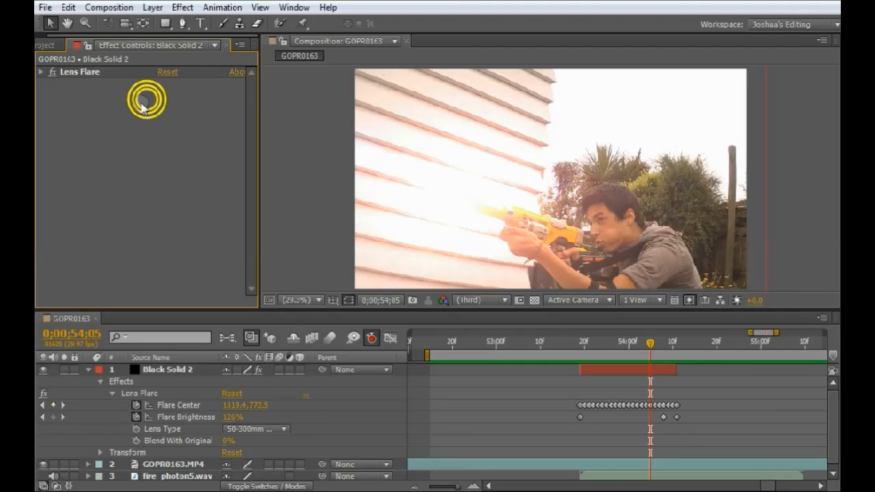
pyautogui.rightClick(120, 116)
pyautogui.click(521, 399)
pyautogui.rightClick(165, 237)
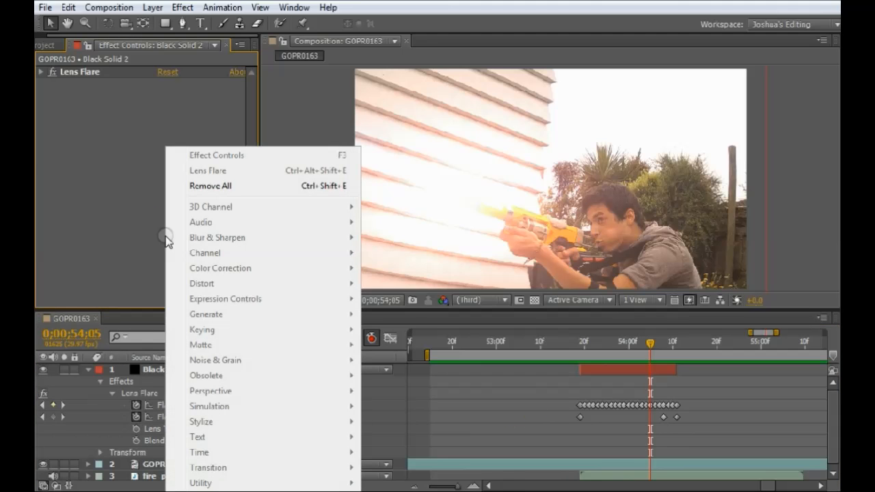
pyautogui.click(429, 401)
pyautogui.rightClick(115, 381)
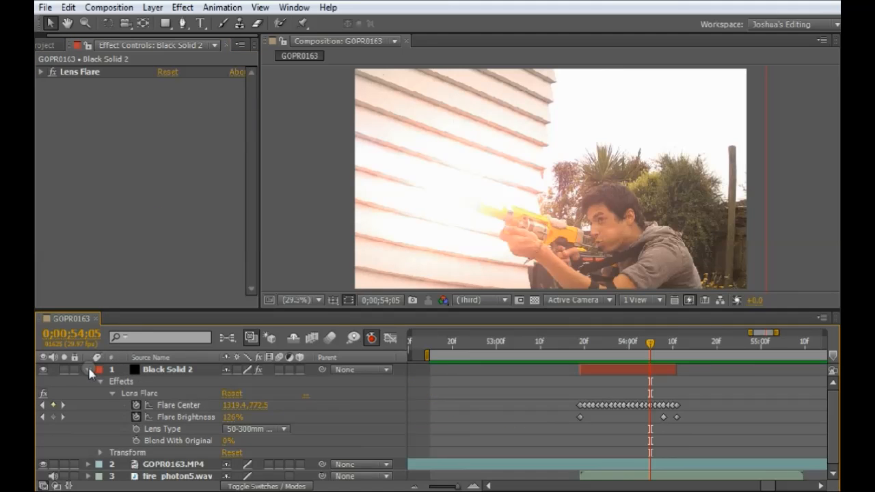
# Add the Channel Mixer color correction effect to Black Solid 2.
pyautogui.click(88, 369)
pyautogui.rightClick(131, 368)
pyautogui.moveTo(253, 187)
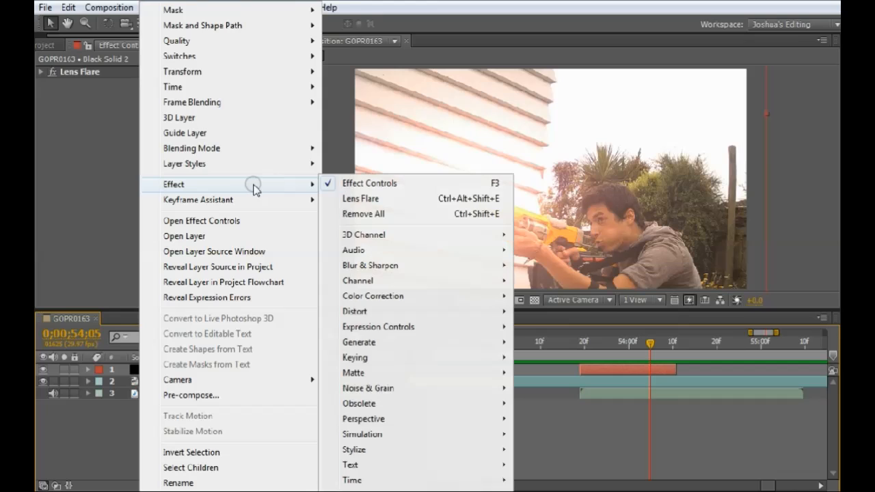
pyautogui.moveTo(422, 362)
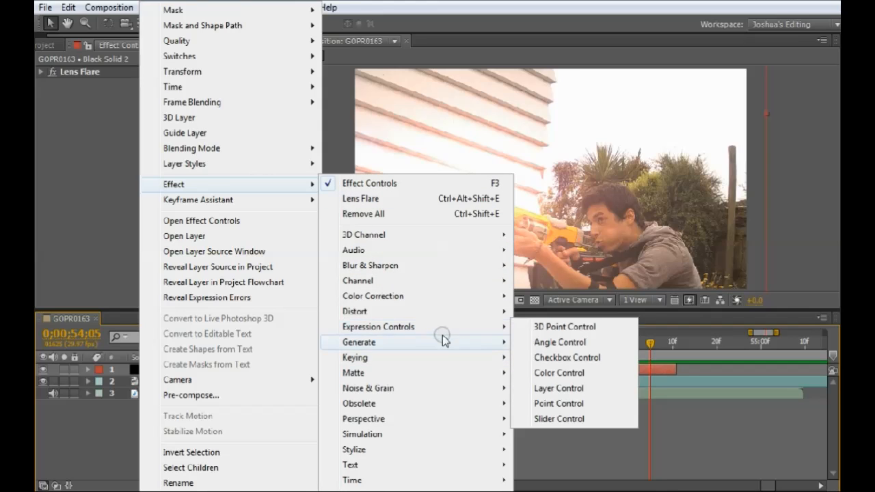
pyautogui.moveTo(452, 297)
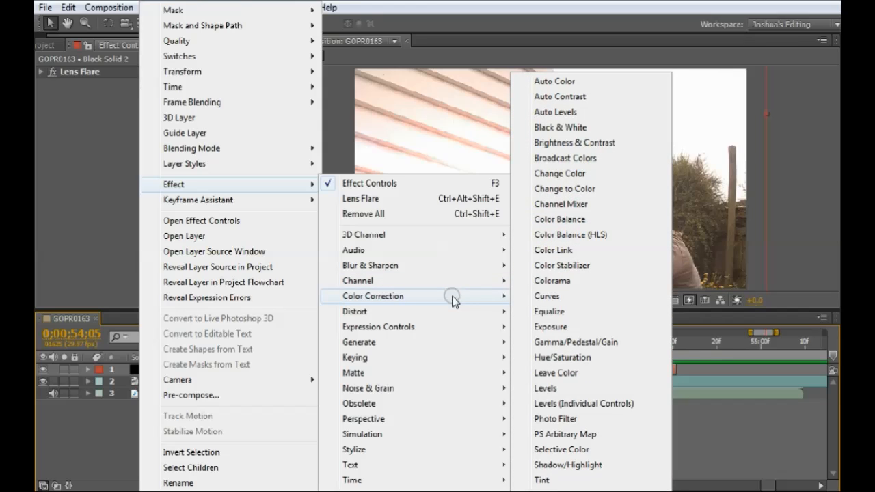
pyautogui.click(594, 203)
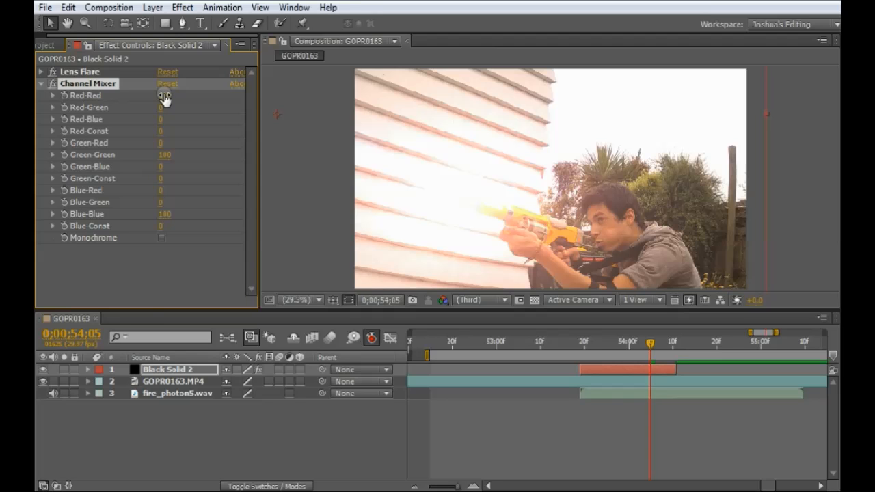
# Keyframe the Channel Mixer at 0;00;54;05 with Red-Red at 129, a lowered negative Red-Green, and Red-Blue at -46.
pyautogui.moveTo(164, 94); pyautogui.dragTo(190, 97)
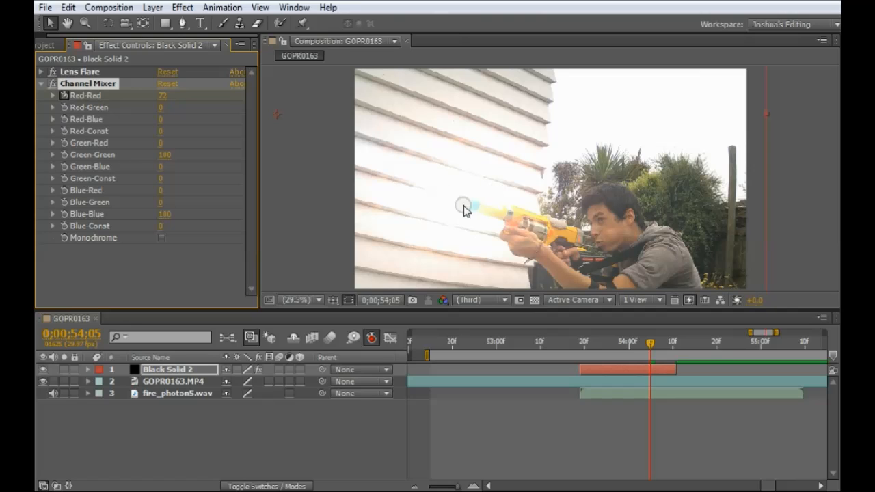
pyautogui.click(158, 96)
pyautogui.click(168, 85)
pyautogui.moveTo(168, 95); pyautogui.dragTo(130, 125)
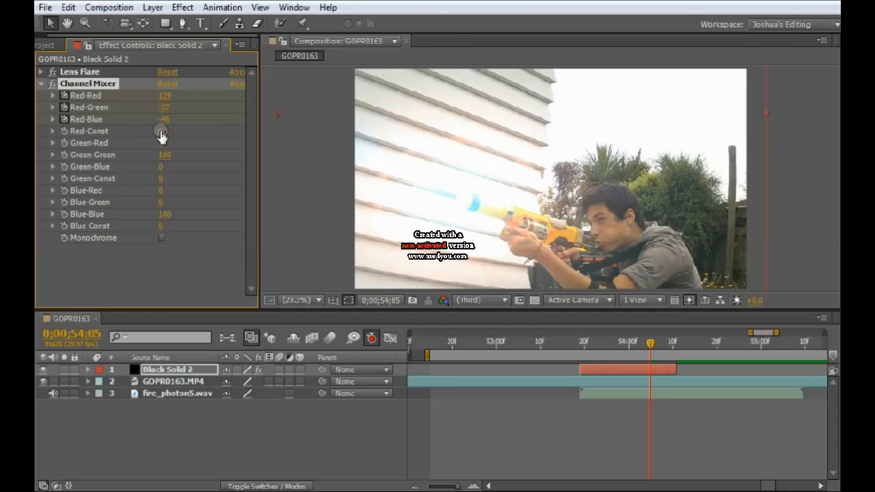
# At 0;00;53;26, set Red-Blue to 60, Red-Const to 3, Green-Red to 129, Green-Blue to -67, Green-Const to 3, Blue-Red to 55, and raise Green-Green.
pyautogui.moveTo(656, 345); pyautogui.dragTo(612, 343)
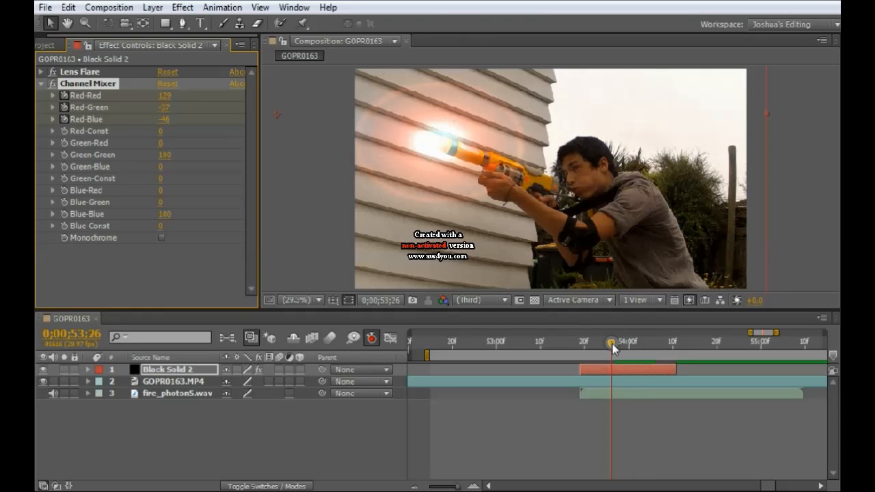
pyautogui.moveTo(164, 119); pyautogui.dragTo(247, 147)
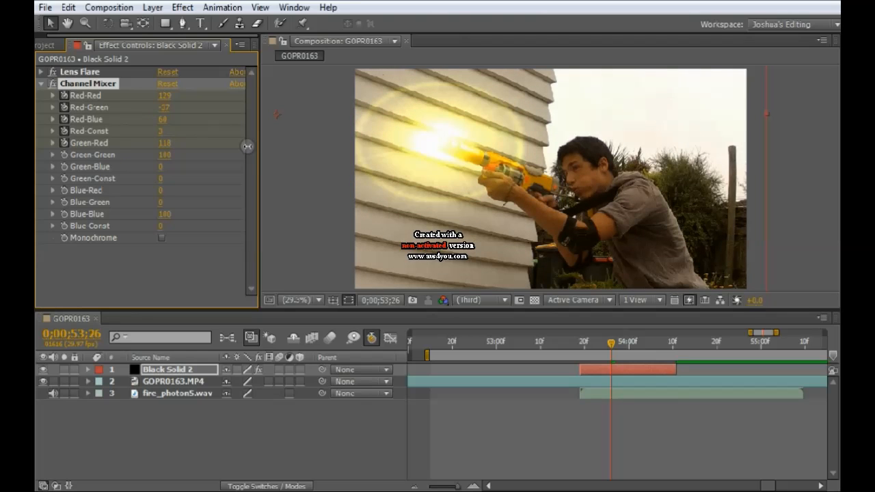
pyautogui.moveTo(164, 155); pyautogui.dragTo(190, 195)
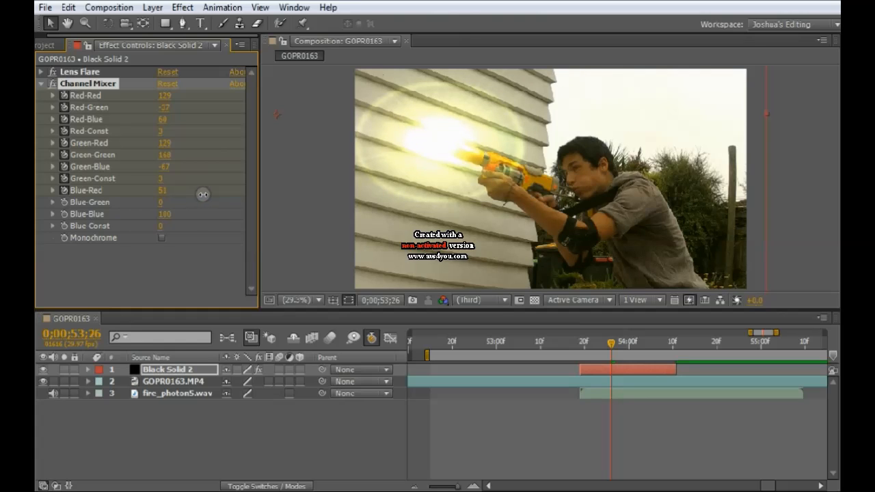
# Set the Channel Mixer's Blue-Green to -49 and Red-Red to 78 at 0;00;53;26, raising Blue-Blue and lowering Blue-Const slightly.
pyautogui.moveTo(160, 202); pyautogui.dragTo(225, 214)
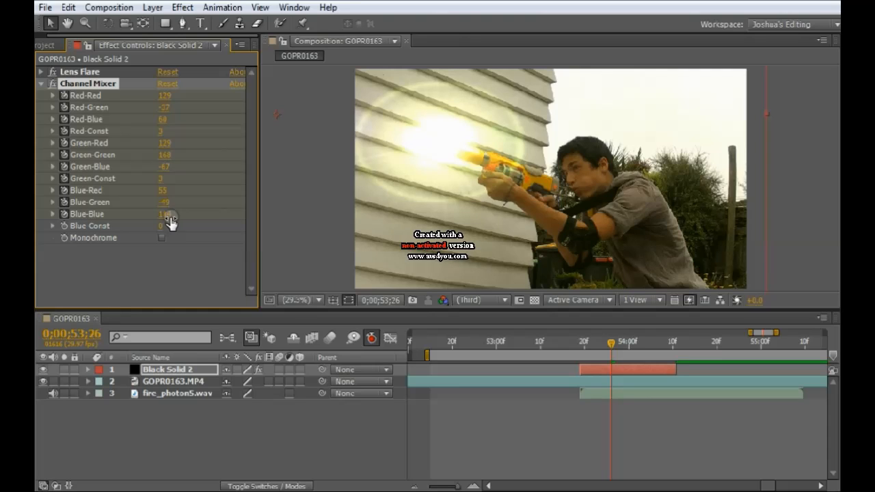
pyautogui.moveTo(160, 226)
pyautogui.mouseDown()
pyautogui.moveTo(192, 225)
pyautogui.moveTo(156, 226)
pyautogui.mouseUp()
pyautogui.moveTo(164, 98); pyautogui.dragTo(145, 98)
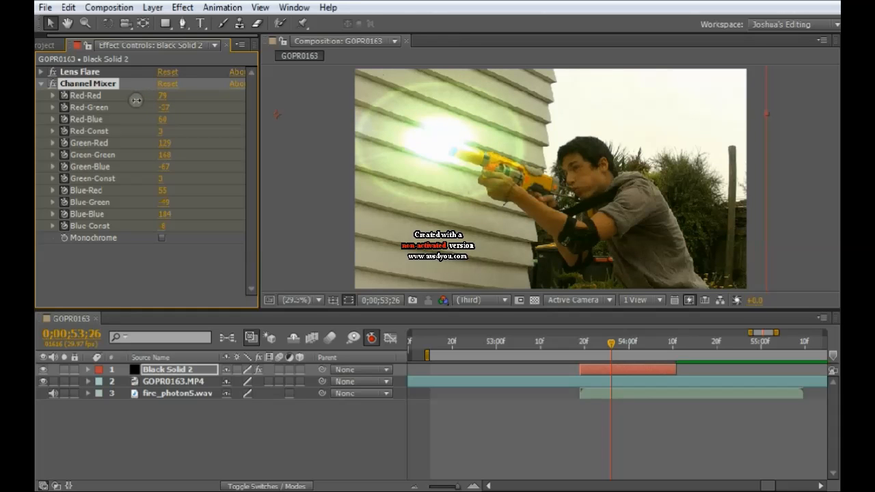
# Preview the recoloured flash and set the Channel Mixer's Green-Blue to 1 at 0;00;53;13.
pyautogui.press('KP_0')
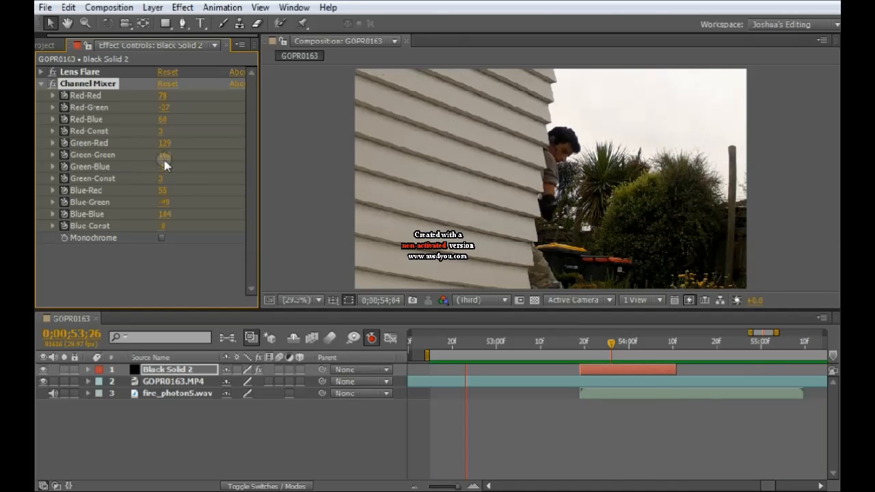
pyautogui.click(164, 166)
pyautogui.moveTo(164, 166); pyautogui.dragTo(200, 166)
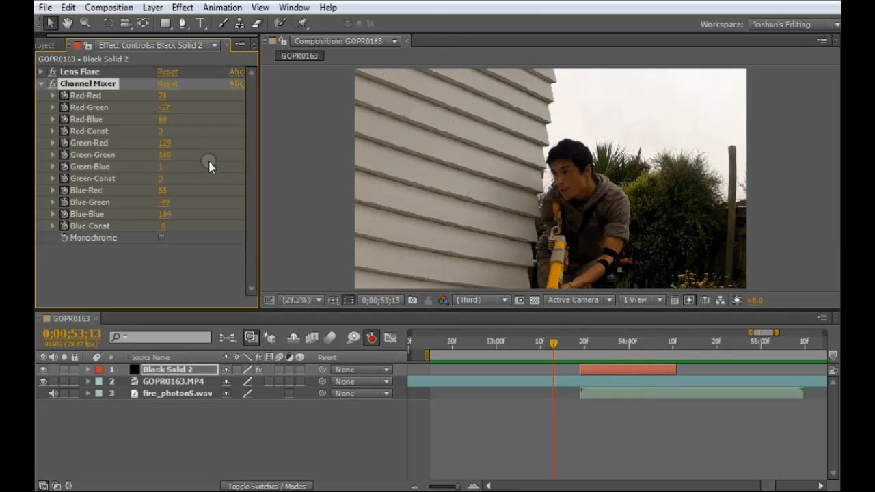
pyautogui.moveTo(162, 119); pyautogui.dragTo(135, 120)
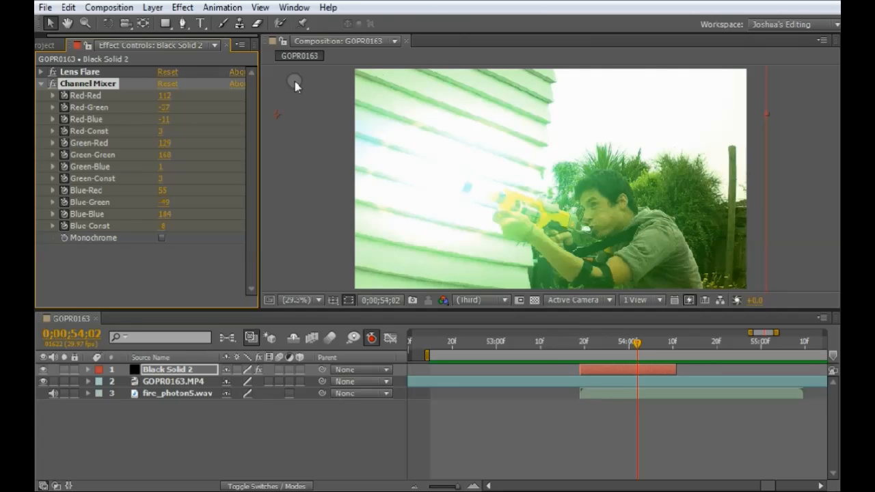
# Add the Stylize Glow effect to Black Solid 2 and switch it off and on to compare the result.
pyautogui.click(41, 83)
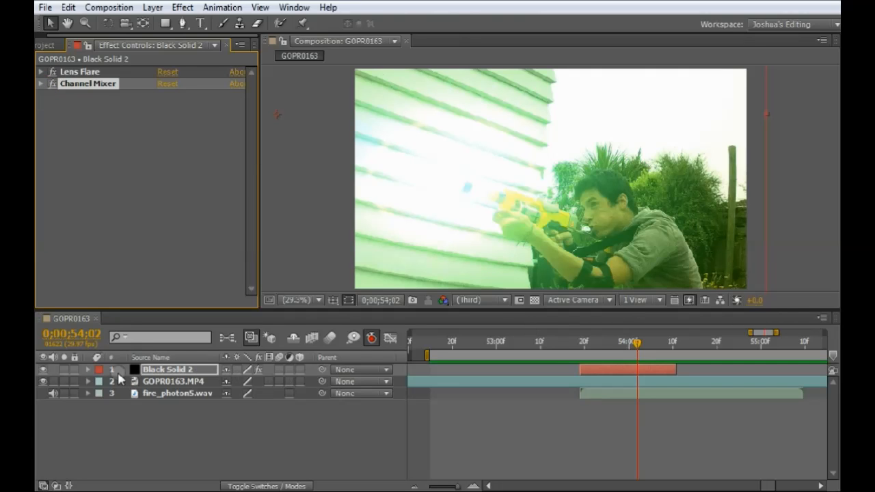
pyautogui.rightClick(93, 159)
pyautogui.moveTo(149, 339)
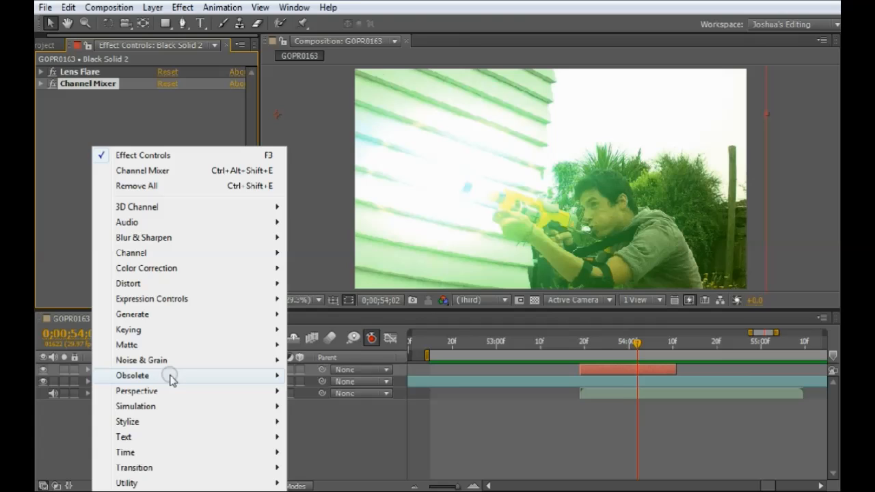
pyautogui.moveTo(172, 409)
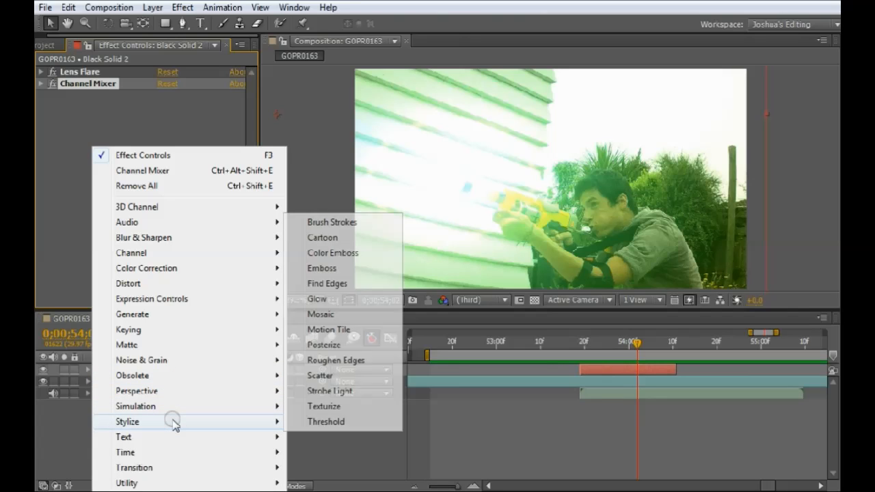
pyautogui.click(318, 299)
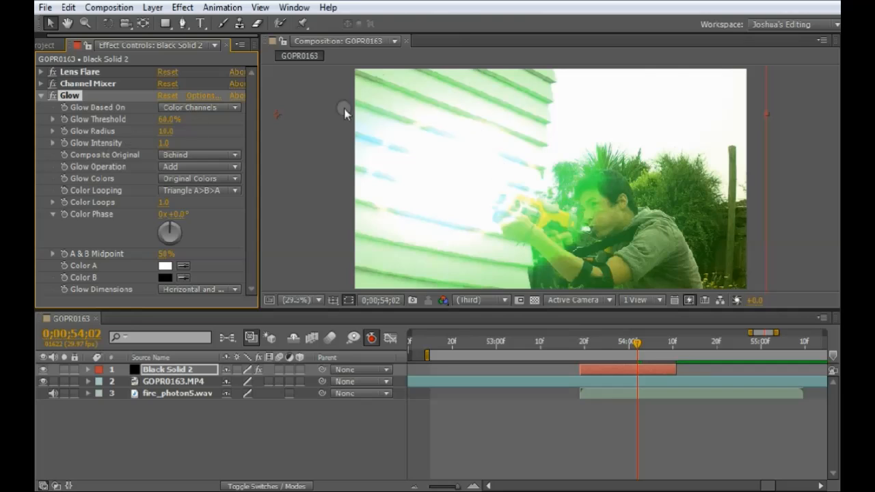
pyautogui.click(54, 96)
pyautogui.click(54, 96)
pyautogui.click(54, 96)
pyautogui.click(53, 95)
# Add a Glow Color Phase keyframe of 0x+0.0° at 0;00;53;19, the start of Black Solid 2.
pyautogui.click(87, 370)
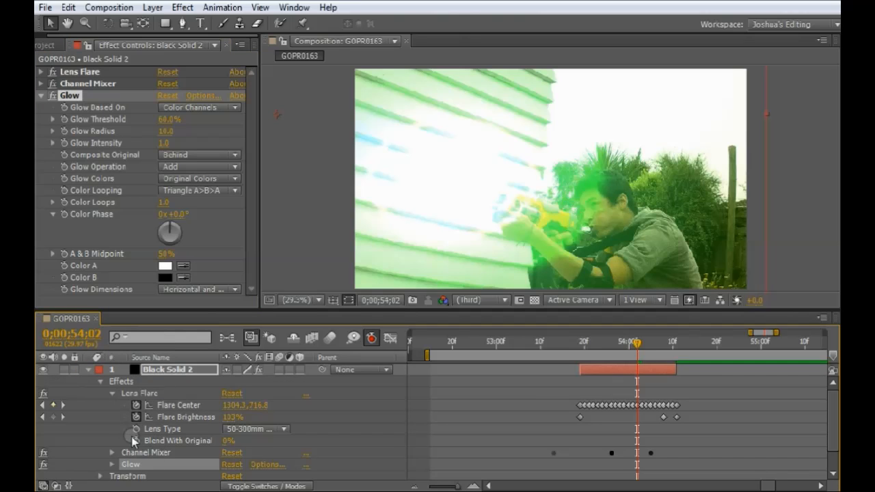
pyautogui.click(88, 370)
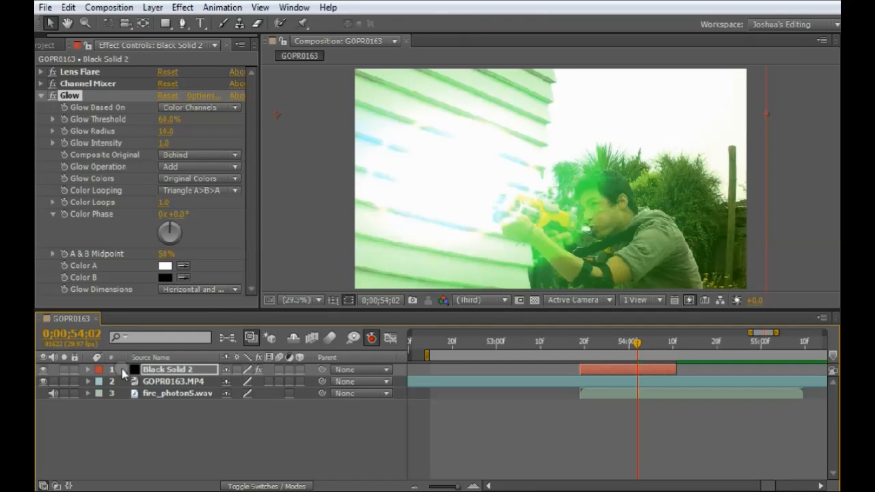
pyautogui.click(87, 370)
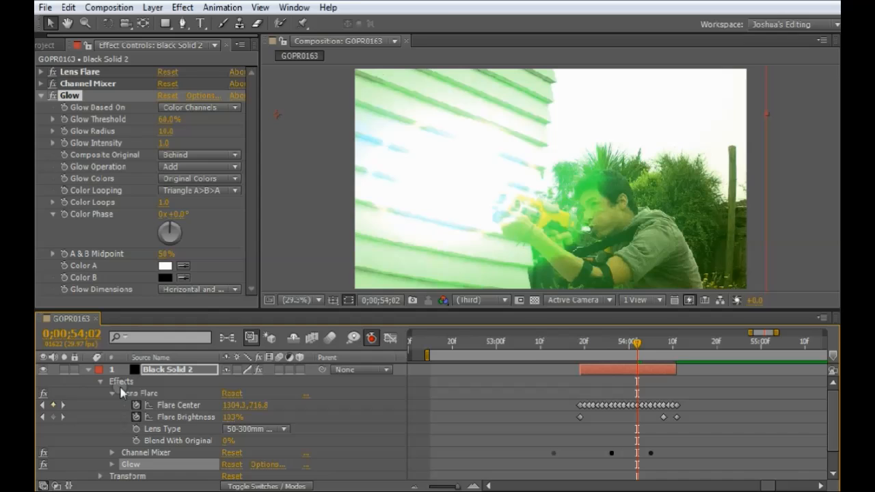
pyautogui.click(637, 347)
pyautogui.moveTo(638, 350); pyautogui.dragTo(583, 373)
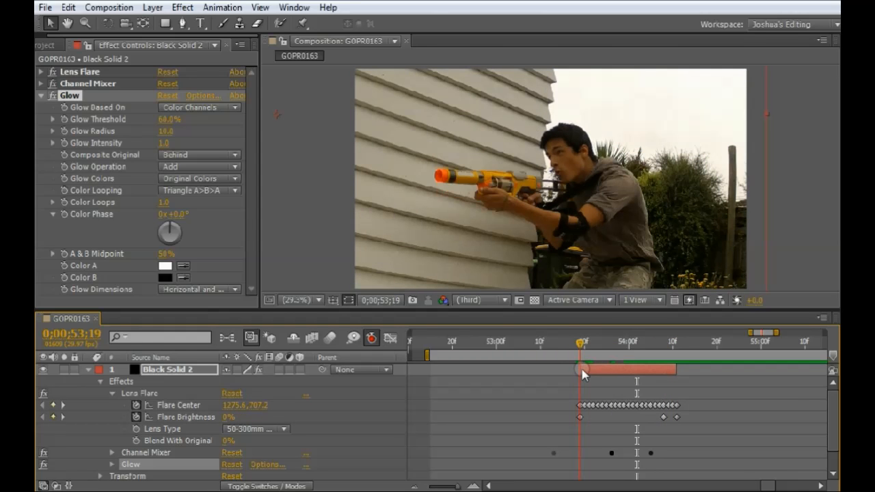
pyautogui.moveTo(586, 372); pyautogui.dragTo(582, 374)
pyautogui.click(64, 214)
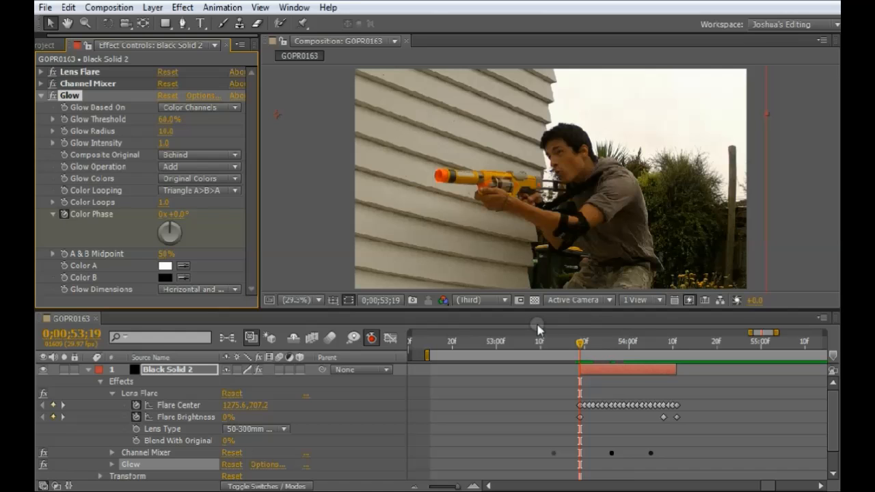
# Keyframe the Glow's Color Phase at 50x+0.0° on 0;00;54;08 and at 0x+0.0° on 0;00;54;11.
pyautogui.moveTo(580, 342); pyautogui.dragTo(663, 355)
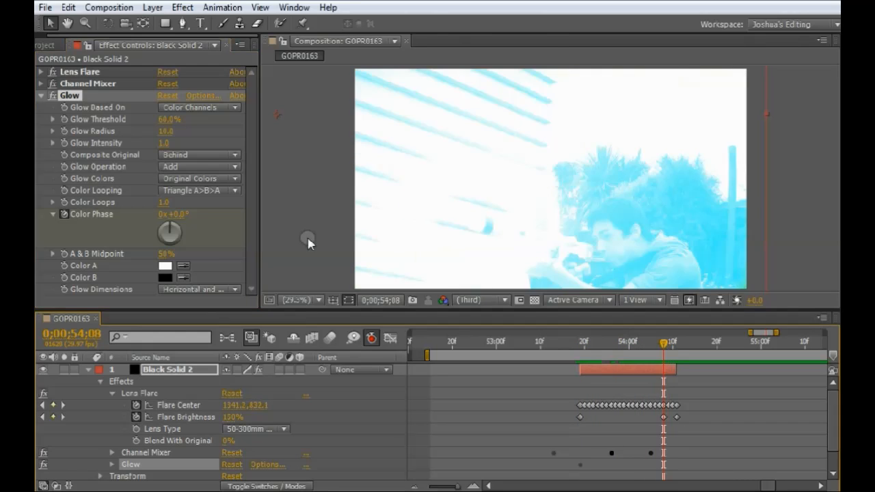
pyautogui.moveTo(159, 218); pyautogui.dragTo(195, 214)
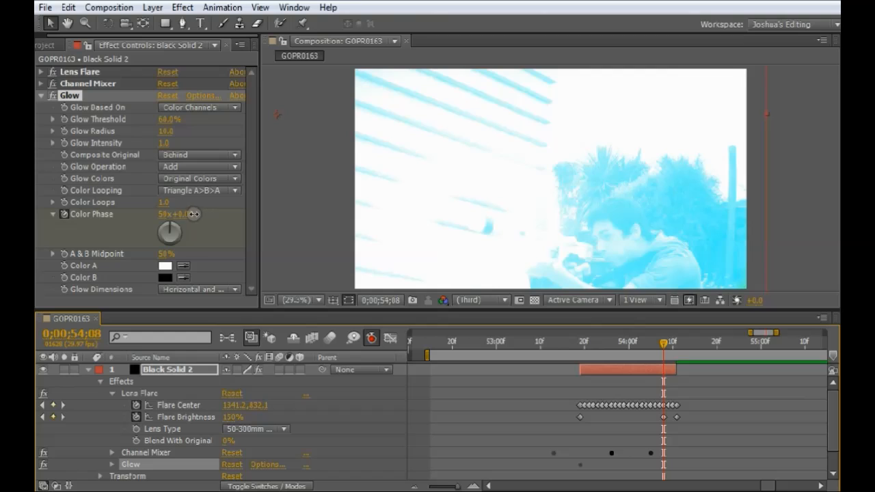
pyautogui.moveTo(194, 214); pyautogui.dragTo(195, 217)
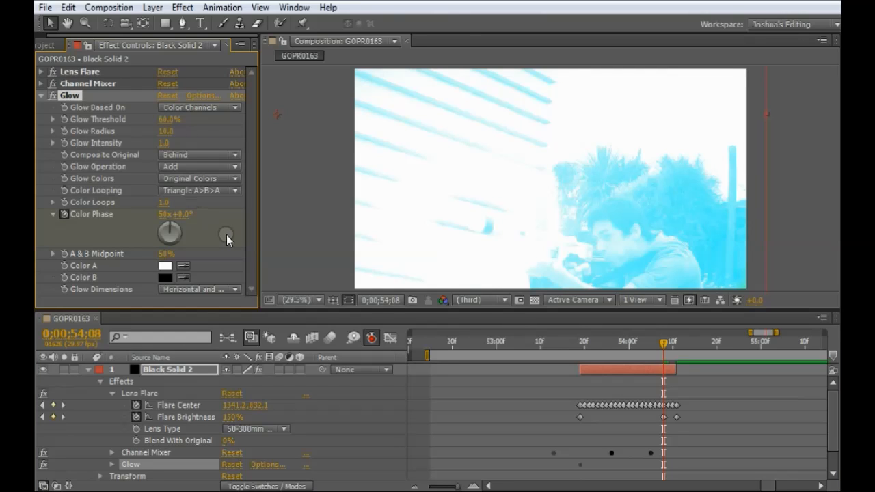
pyautogui.moveTo(664, 343); pyautogui.dragTo(679, 352)
pyautogui.click(160, 220)
pyautogui.moveTo(65, 210); pyautogui.dragTo(137, 225)
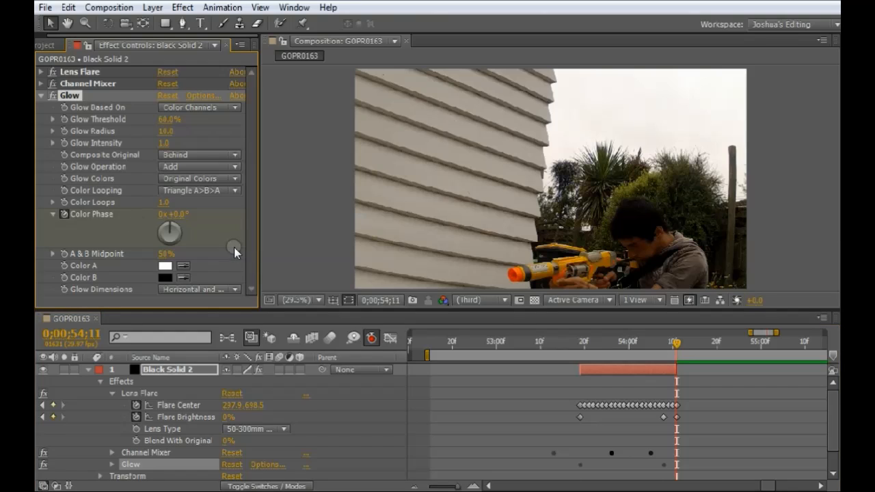
pyautogui.click(41, 95)
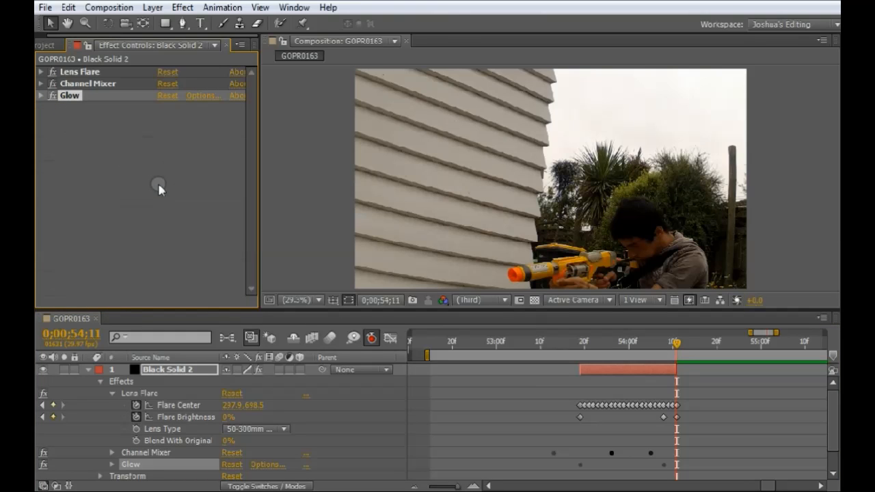